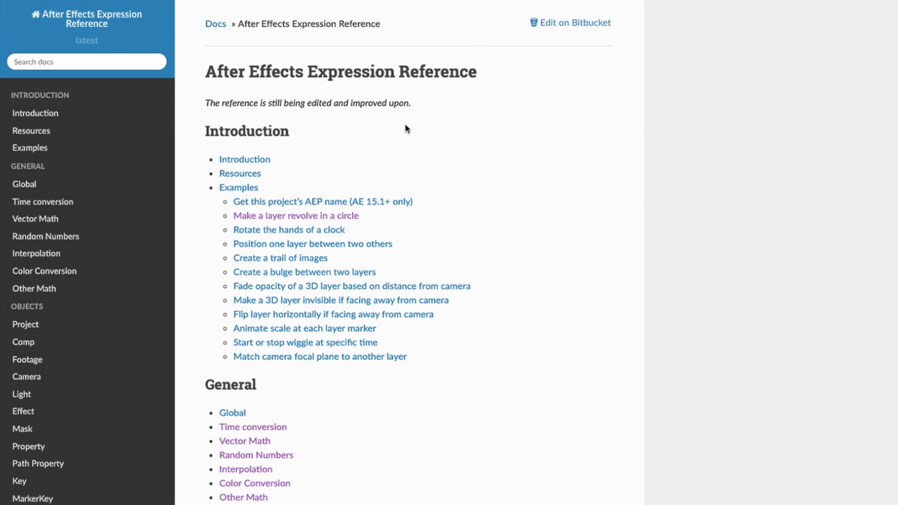
Search the expression reference for sourceRectatTime and open the Layer Sub-objects page
{"action": "double_click", "coordinate": [417, 143]}
{"action": "left_click", "coordinate": [78, 63]}
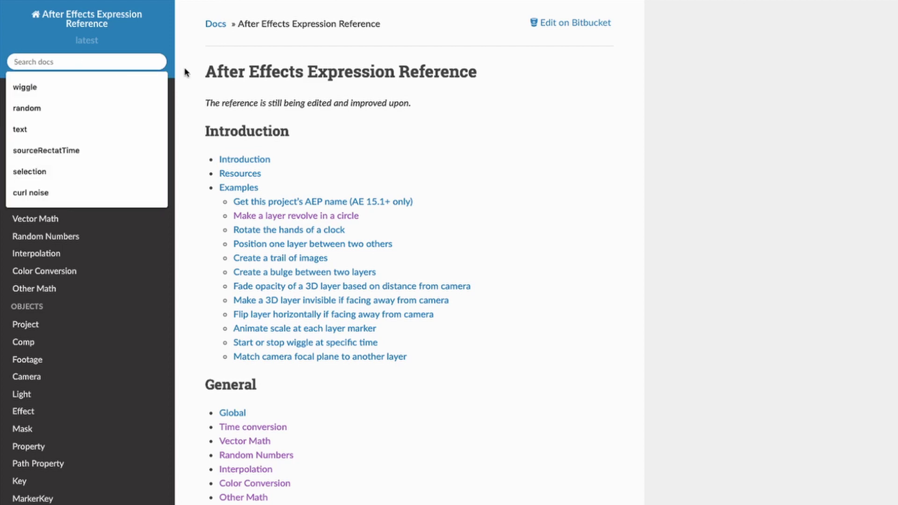
{"action": "type", "text": "source"}
{"action": "key", "text": "Down"}
{"action": "key", "text": "Return"}
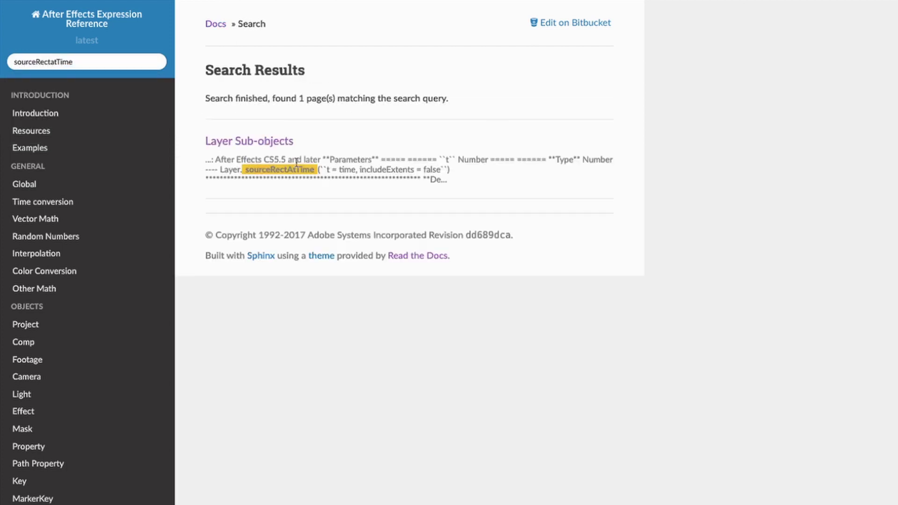
{"action": "left_click", "coordinate": [270, 146]}
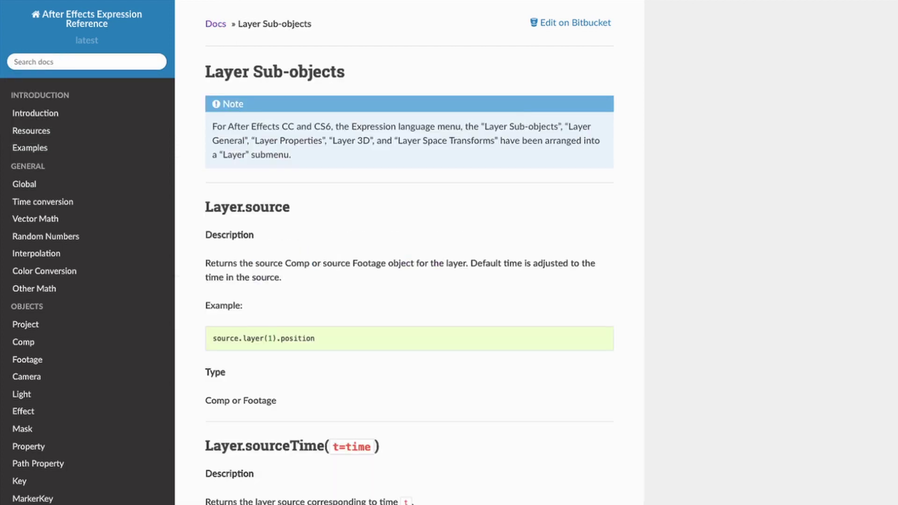
Examine the description and returned attributes in the Layer.sourceRectAtTime section of the page
{"action": "scroll", "coordinate": [274, 141], "scroll_direction": "down", "scroll_amount": 12}
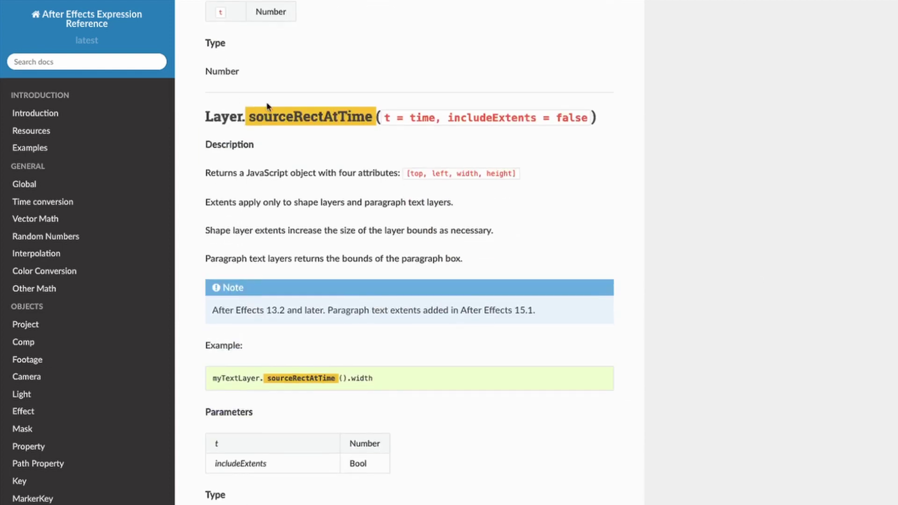
{"action": "left_click_drag", "start_coordinate": [204, 169], "coordinate": [440, 175]}
{"action": "left_click", "coordinate": [407, 191]}
{"action": "left_click_drag", "start_coordinate": [404, 174], "coordinate": [387, 177]}
{"action": "left_click", "coordinate": [387, 177]}
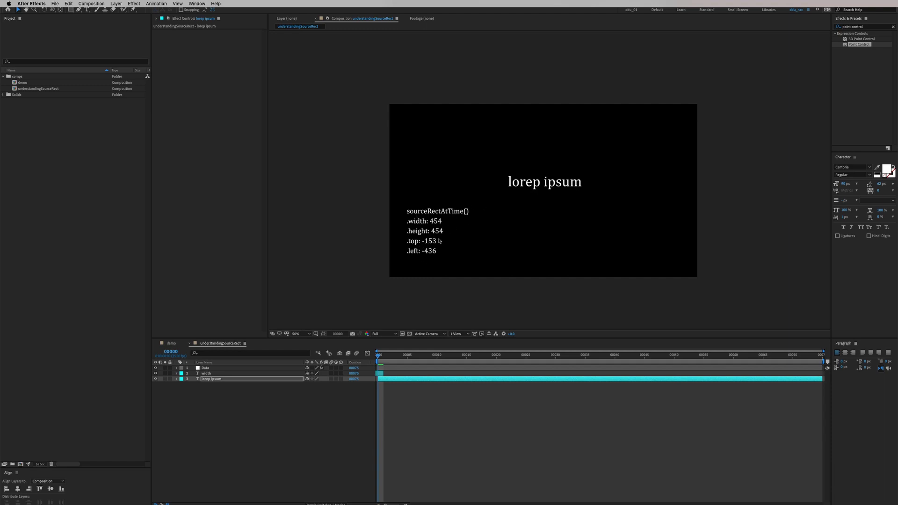
Move the "lorep ipsum" text slightly left and down, and replace its wording with "fdsjfkdsjfdksfdsfjd"
{"action": "left_click_drag", "start_coordinate": [560, 184], "coordinate": [553, 186]}
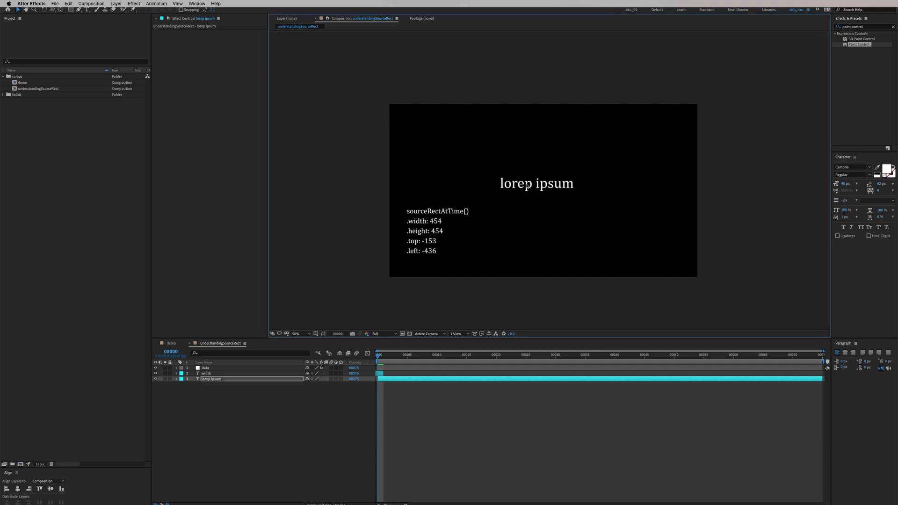
{"action": "double_click", "coordinate": [522, 188]}
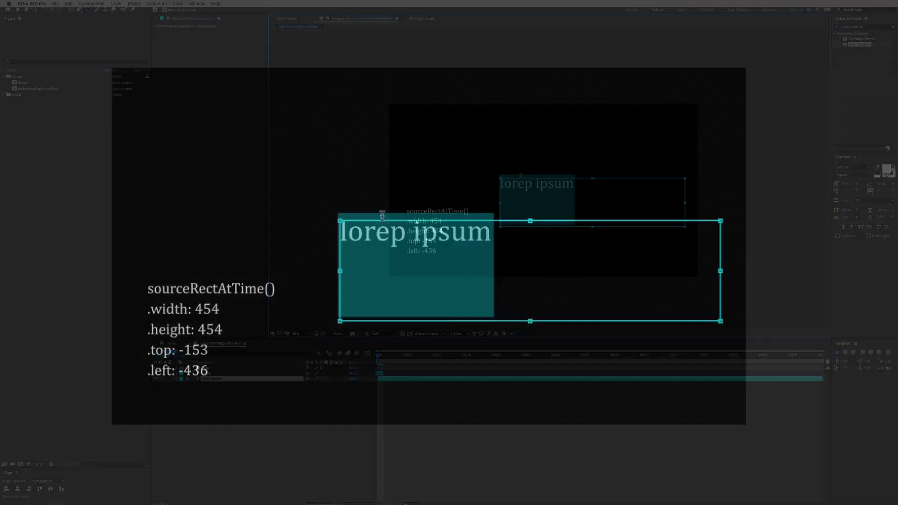
{"action": "key", "text": "Right"}
{"action": "type", "text": "fdsjfkdsjfd"}
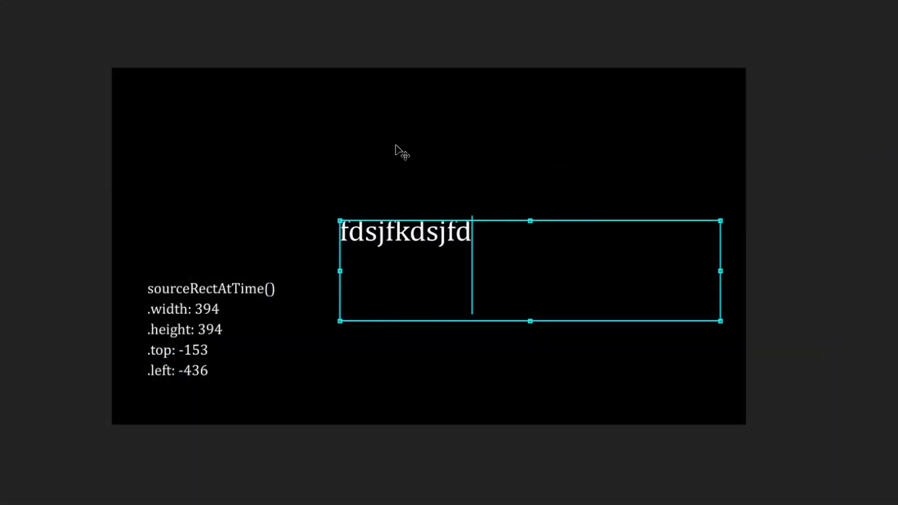
{"action": "type", "text": "ksfdsfjd"}
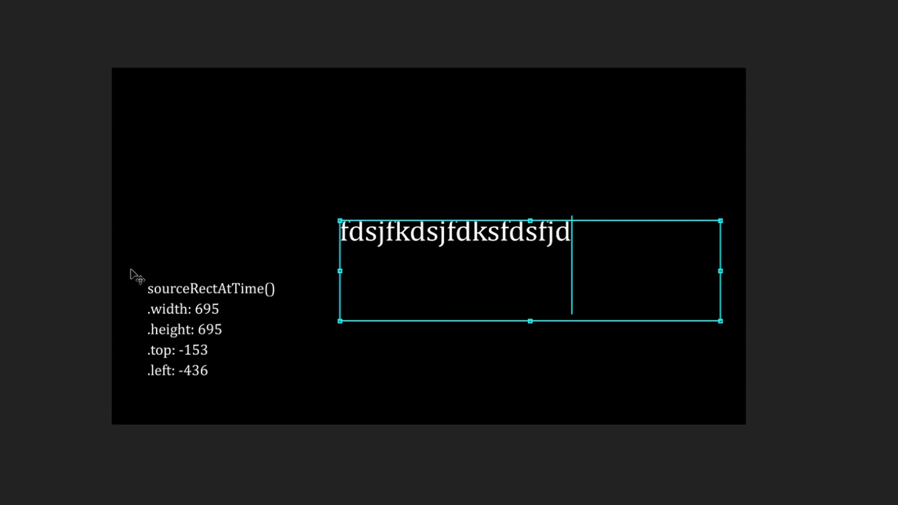
Shorten the sample text layer's wording to "fdsjfkd" and finish editing it
{"action": "key", "text": "BackSpace"}
{"action": "key", "text": "BackSpace"}
{"action": "key", "text": "BackSpace"}
{"action": "key", "text": "BackSpace"}
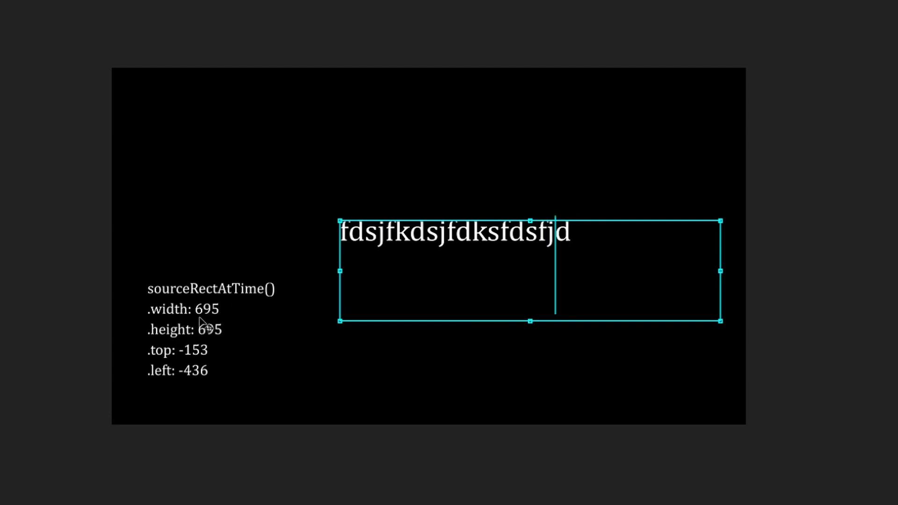
{"action": "key", "text": "BackSpace"}
{"action": "key", "text": "BackSpace"}
{"action": "key", "text": "BackSpace"}
{"action": "key", "text": "BackSpace"}
{"action": "key", "text": "BackSpace"}
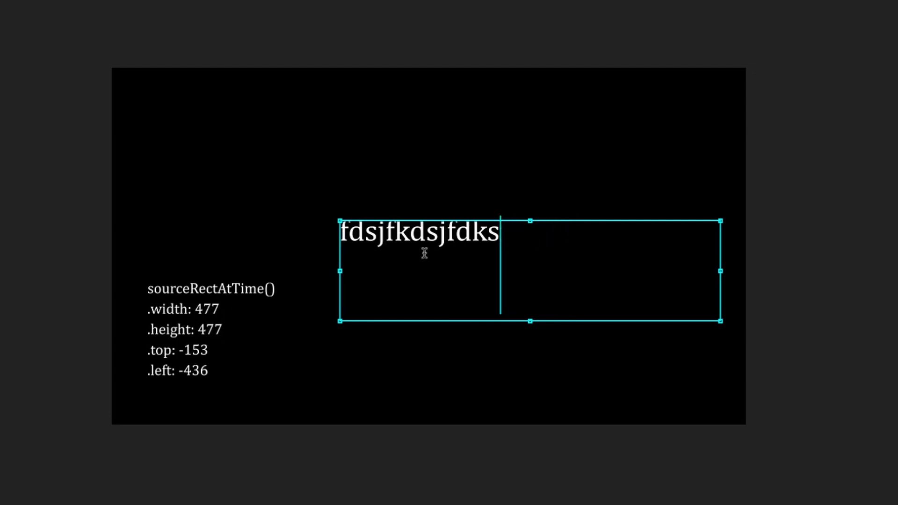
{"action": "type", "text": "="}
{"action": "key", "text": "BackSpace"}
{"action": "key", "text": "BackSpace"}
{"action": "key", "text": "BackSpace"}
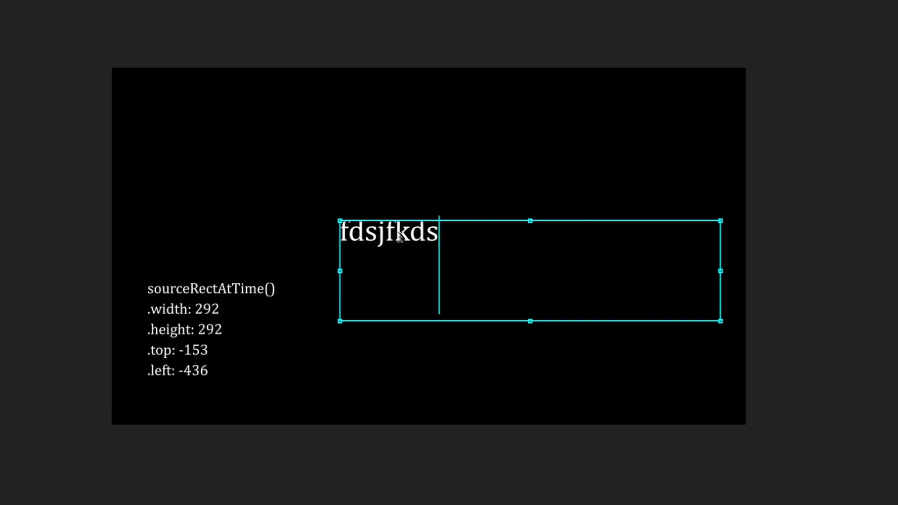
{"action": "key", "text": "BackSpace"}
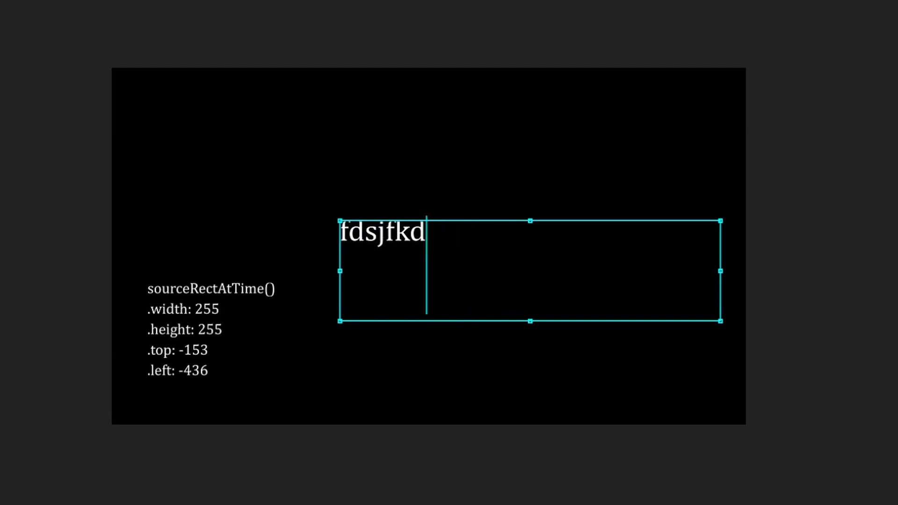
{"action": "left_click", "coordinate": [4, 220]}
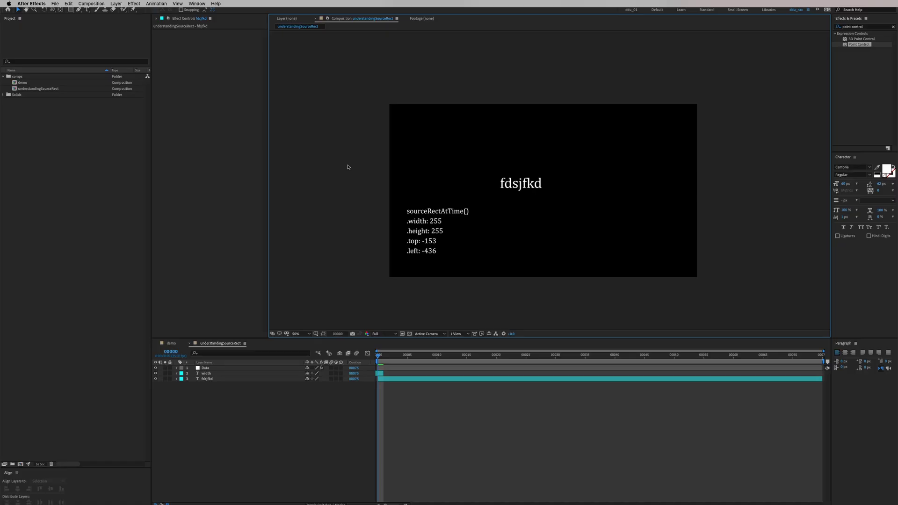
Create a new composition with the default settings and add a text layer reading "name" in its upper left area
{"action": "key", "text": "super+n"}
{"action": "key", "text": "Return"}
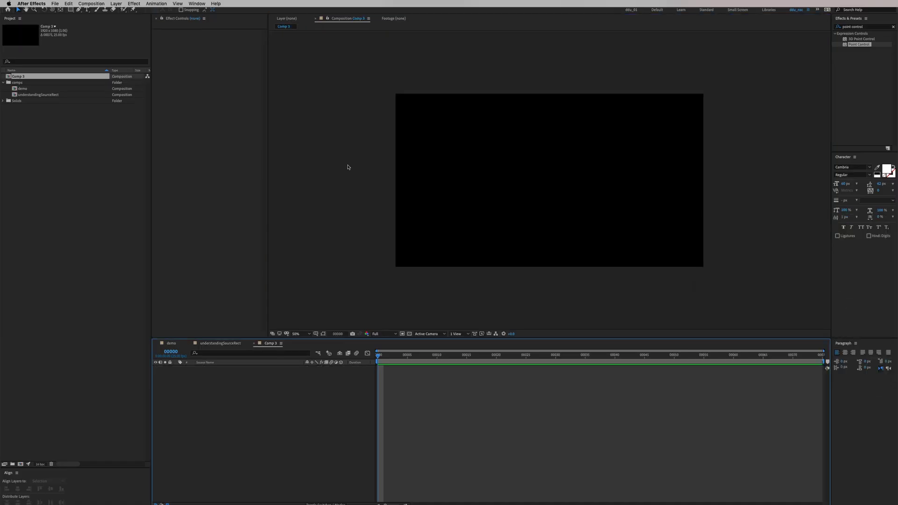
{"action": "key", "text": "super+t"}
{"action": "left_click", "coordinate": [470, 161]}
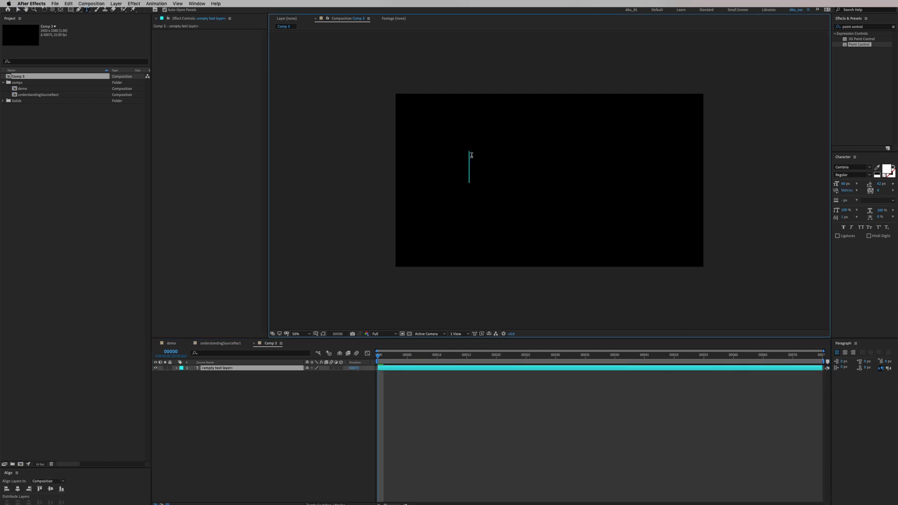
{"action": "type", "text": "name"}
{"action": "left_click", "coordinate": [18, 8]}
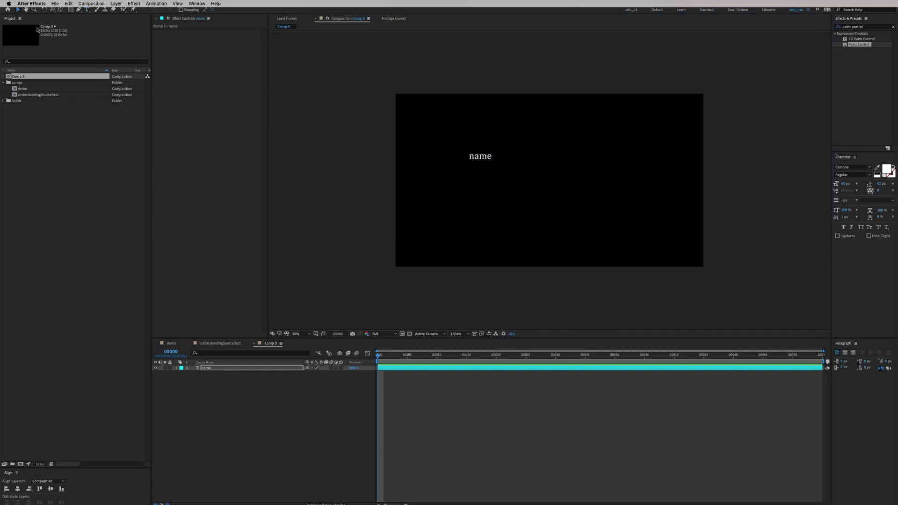
Duplicate the "name" text layer, place the copy directly beneath the original, and change its text to "line2"
{"action": "key", "text": "super+d"}
{"action": "left_click_drag", "start_coordinate": [487, 158], "coordinate": [489, 170]}
{"action": "double_click", "coordinate": [489, 171]}
{"action": "type", "text": "line"}
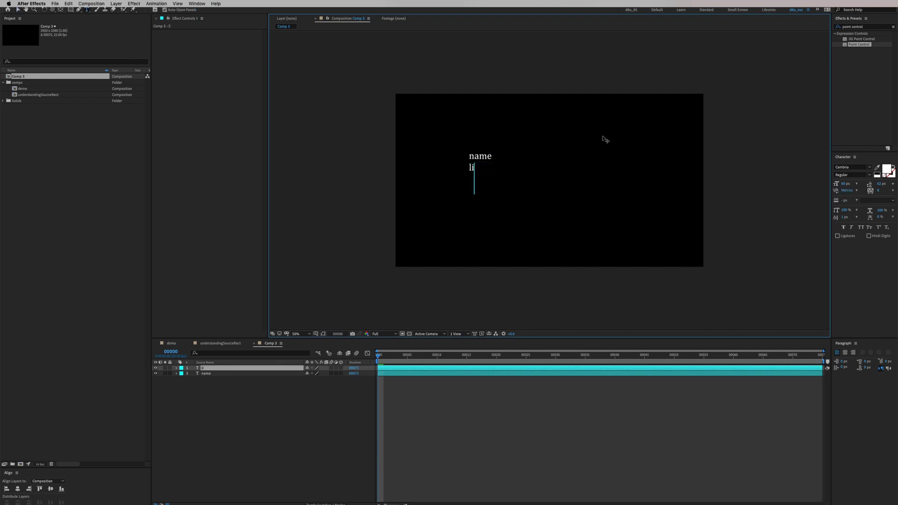
{"action": "type", "text": "2"}
Enlarge the "name" layer's font size to about 85 px and deselect the layers
{"action": "left_click", "coordinate": [271, 374]}
{"action": "left_click_drag", "start_coordinate": [843, 183], "coordinate": [855, 183]}
{"action": "key", "text": "v"}
{"action": "left_click", "coordinate": [342, 308]}
{"action": "left_click", "coordinate": [263, 418]}
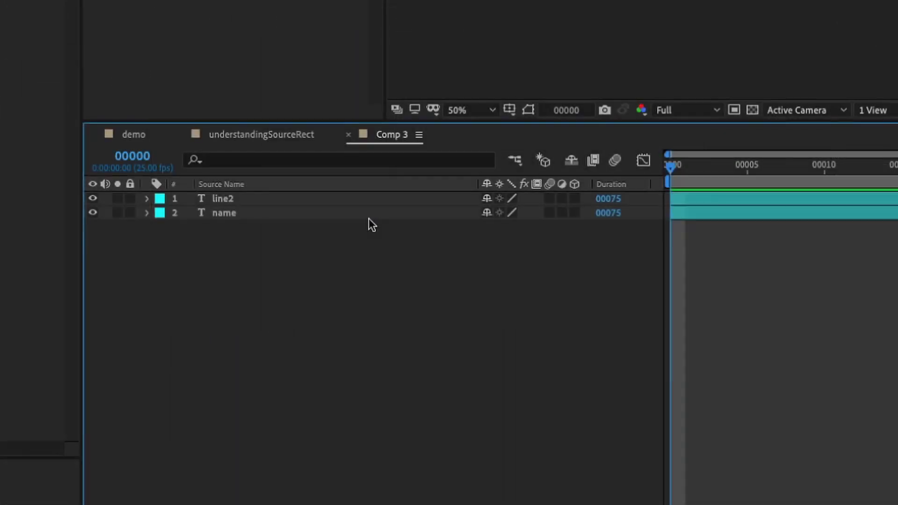
Add a null object to the composition and rename it "data"
{"action": "key", "text": "ctrl+alt+shift+y"}
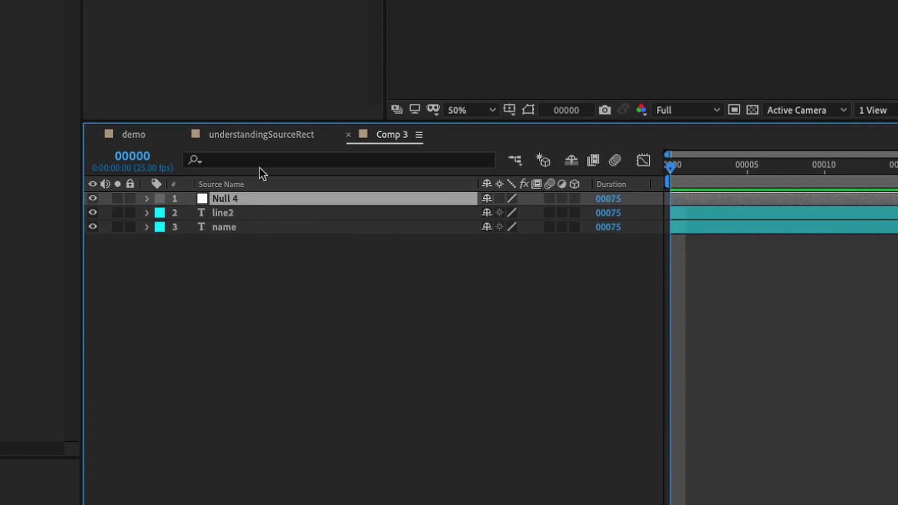
{"action": "key", "text": "Return"}
{"action": "type", "text": "data"}
{"action": "key", "text": "Return"}
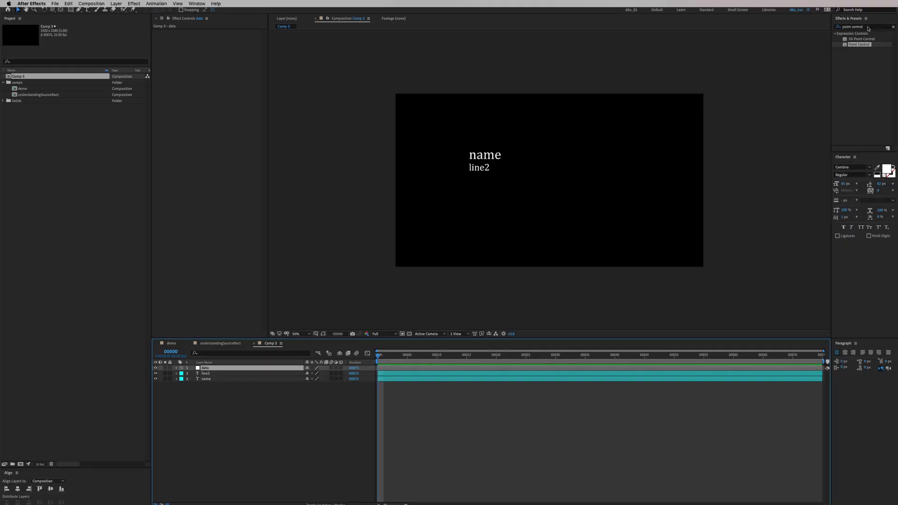
Apply a Layer Control effect to the data null and set its layer to "name"
{"action": "left_click_drag", "start_coordinate": [868, 27], "coordinate": [857, 4]}
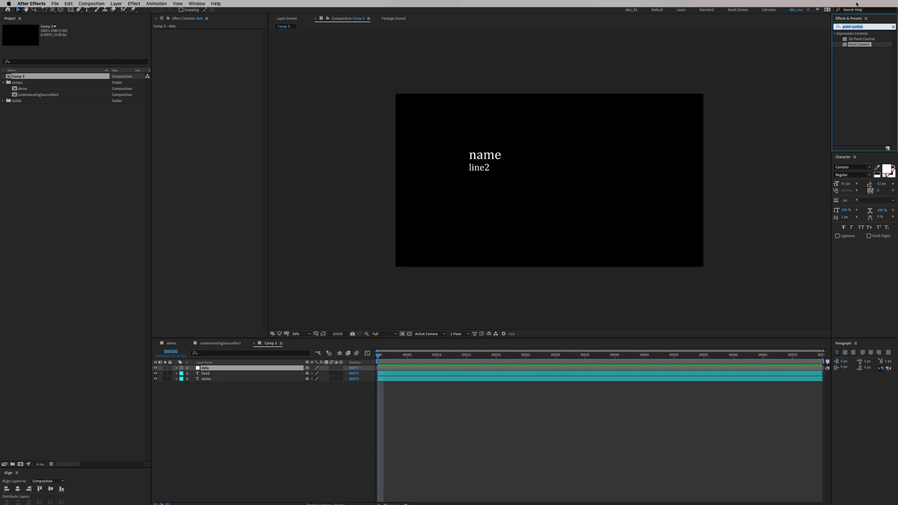
{"action": "type", "text": "layer"}
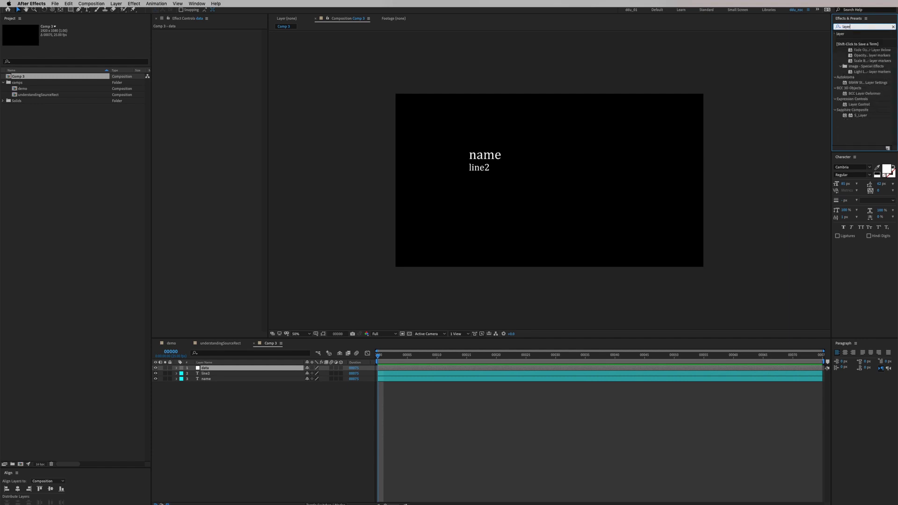
{"action": "type", "text": " c"}
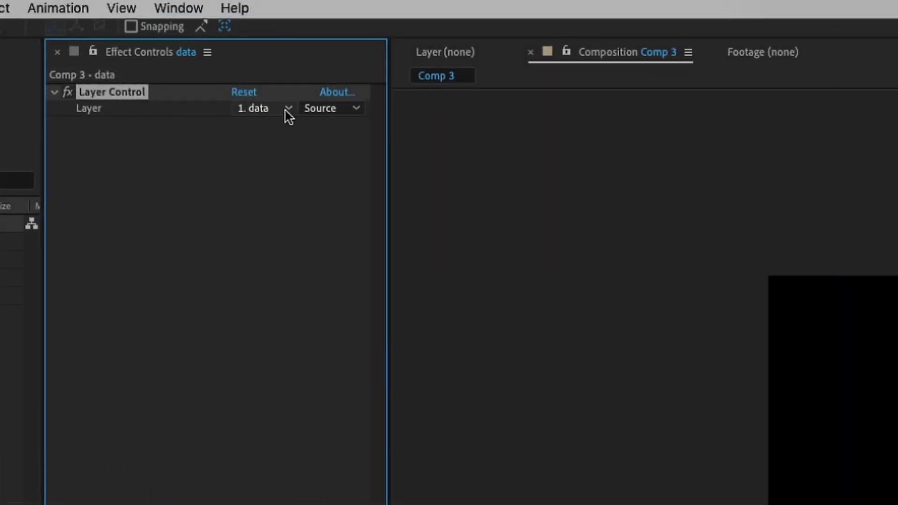
{"action": "left_click", "coordinate": [281, 110]}
{"action": "left_click", "coordinate": [285, 193]}
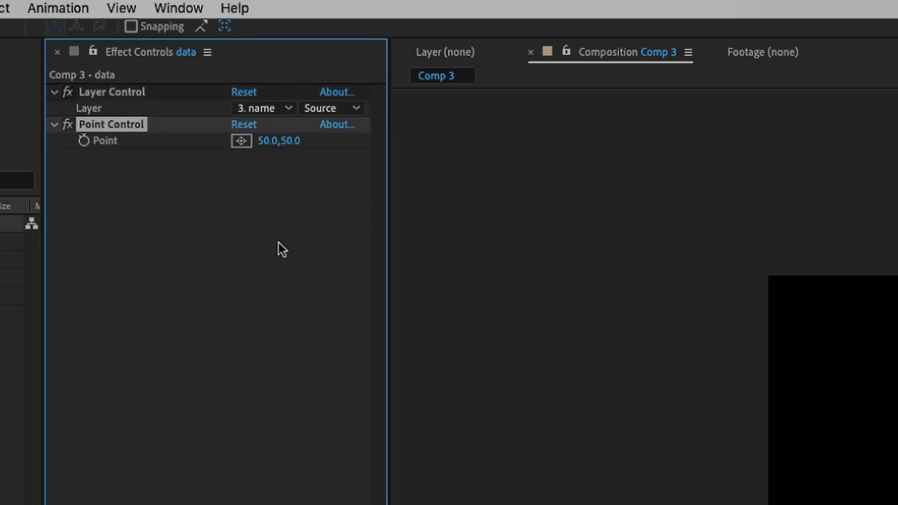
Rename the data null's Point Control effect as "heightWidth"
{"action": "left_click", "coordinate": [201, 161]}
{"action": "left_click", "coordinate": [128, 128]}
{"action": "left_click", "coordinate": [207, 194]}
{"action": "left_click", "coordinate": [140, 125]}
{"action": "key", "text": "Return"}
{"action": "type", "text": "heightWidth"}
{"action": "key", "text": "Return"}
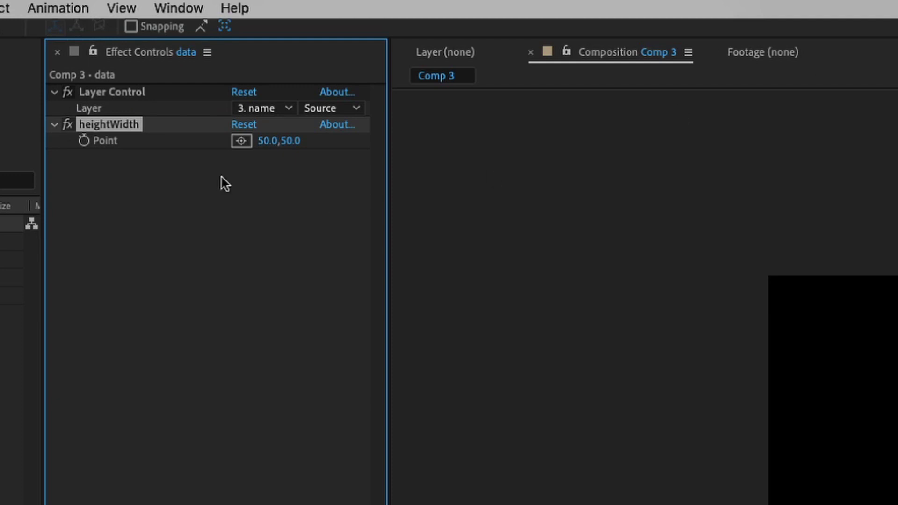
Duplicate the heightWidth effect and rename the copy "padding"
{"action": "left_click", "coordinate": [160, 191]}
{"action": "left_click", "coordinate": [136, 127]}
{"action": "key", "text": "super+d"}
{"action": "left_click", "coordinate": [176, 196]}
{"action": "left_click", "coordinate": [140, 159]}
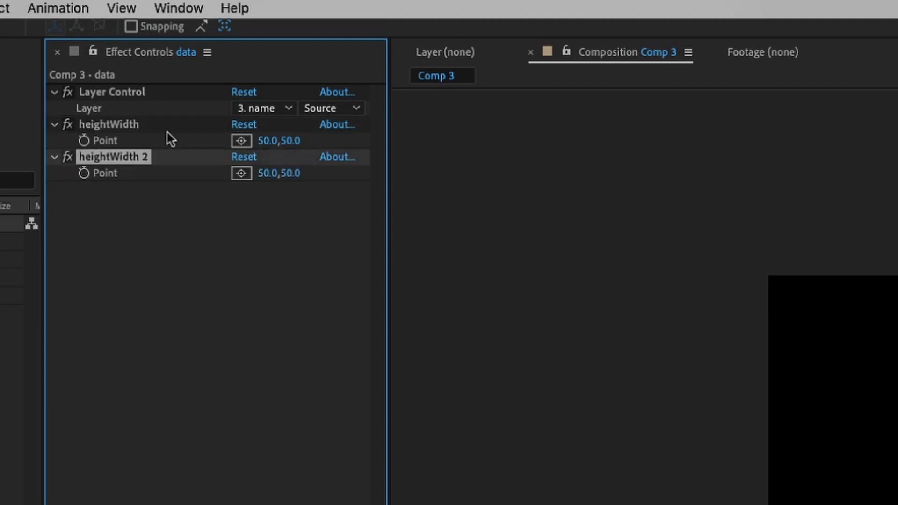
{"action": "key", "text": "Return"}
{"action": "type", "text": "padding"}
{"action": "key", "text": "Return"}
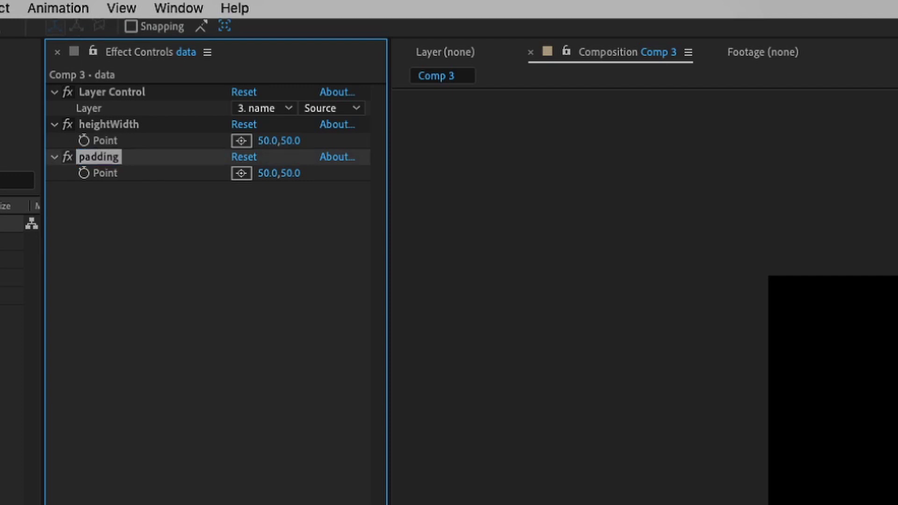
Duplicate the padding effect and rename the copy "heightWidthWithPad"
{"action": "left_click", "coordinate": [133, 120]}
{"action": "left_click", "coordinate": [110, 158]}
{"action": "key", "text": "super+d"}
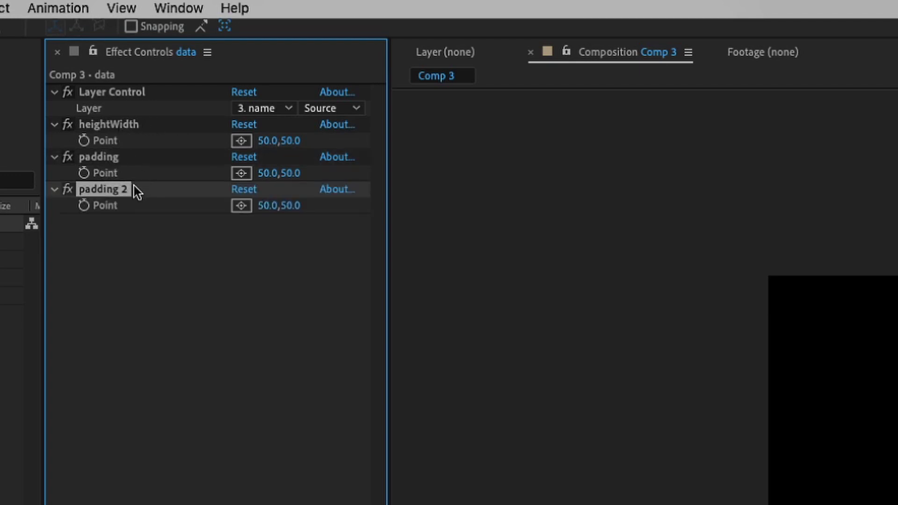
{"action": "key", "text": "Return"}
{"action": "type", "text": "heightWidth"}
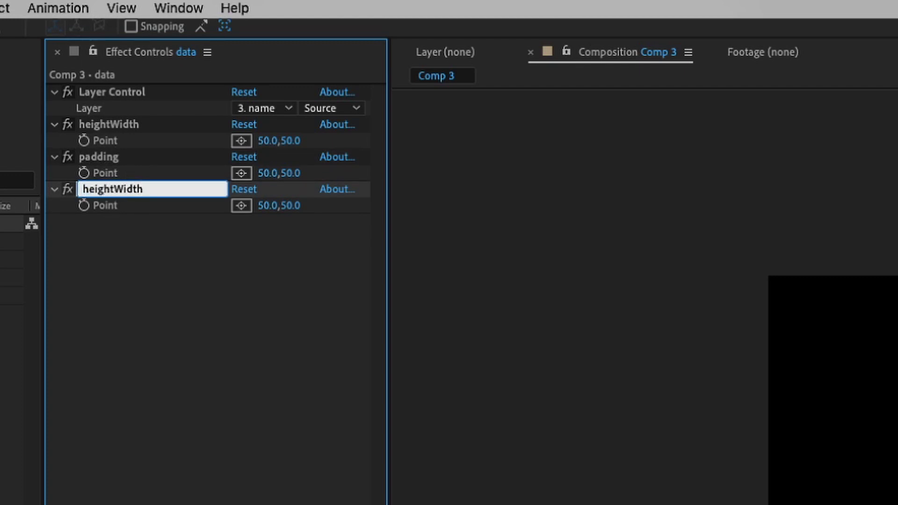
{"action": "type", "text": "_"}
{"action": "key", "text": "BackSpace"}
{"action": "type", "text": "WithPad"}
{"action": "key", "text": "Return"}
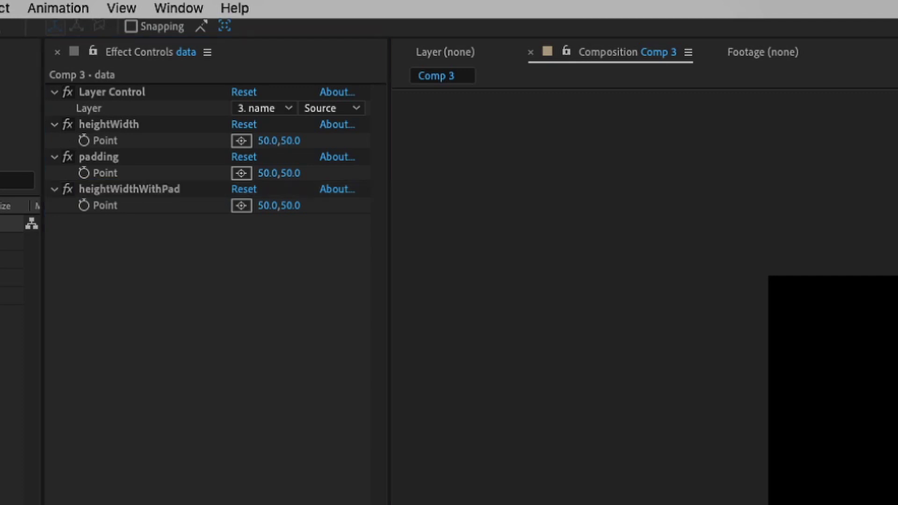
{"action": "left_click", "coordinate": [154, 249]}
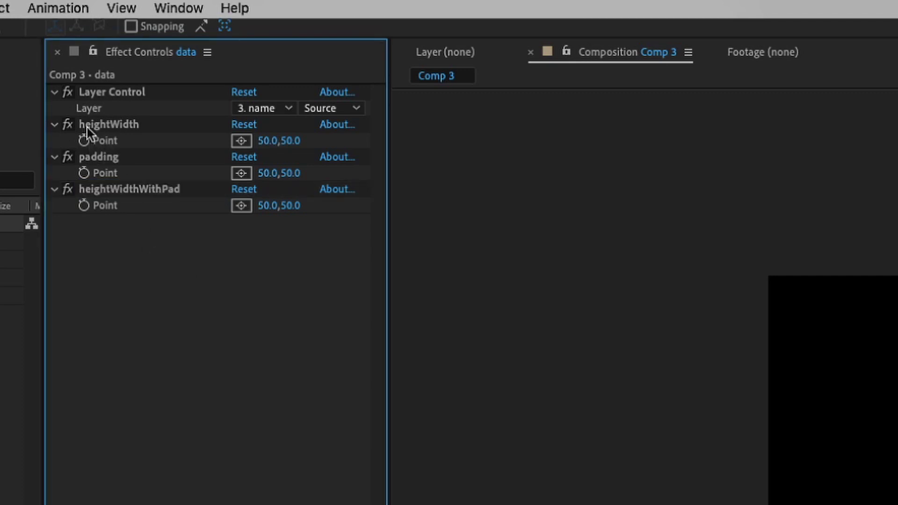
Add an expression to the heightWidth point that defines t as the Layer Control's Layer
{"action": "left_click", "coordinate": [114, 127]}
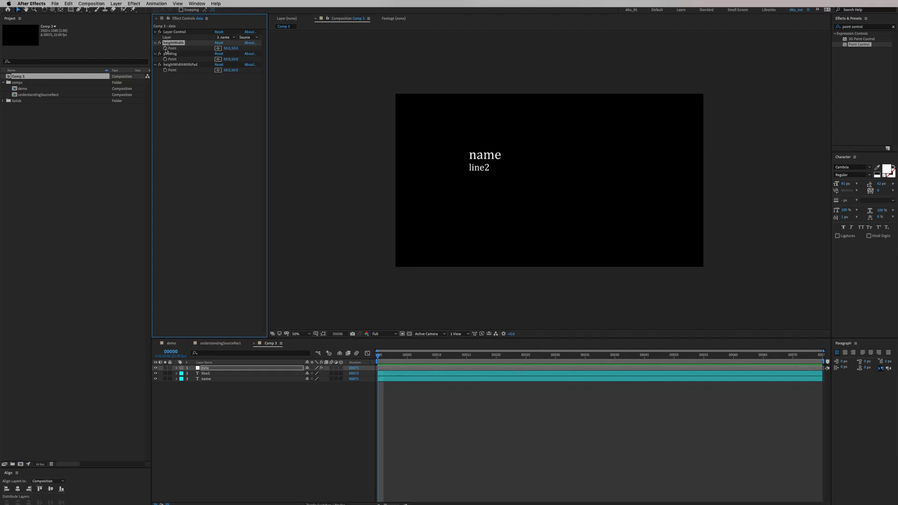
{"action": "left_click", "coordinate": [165, 49], "text": "alt"}
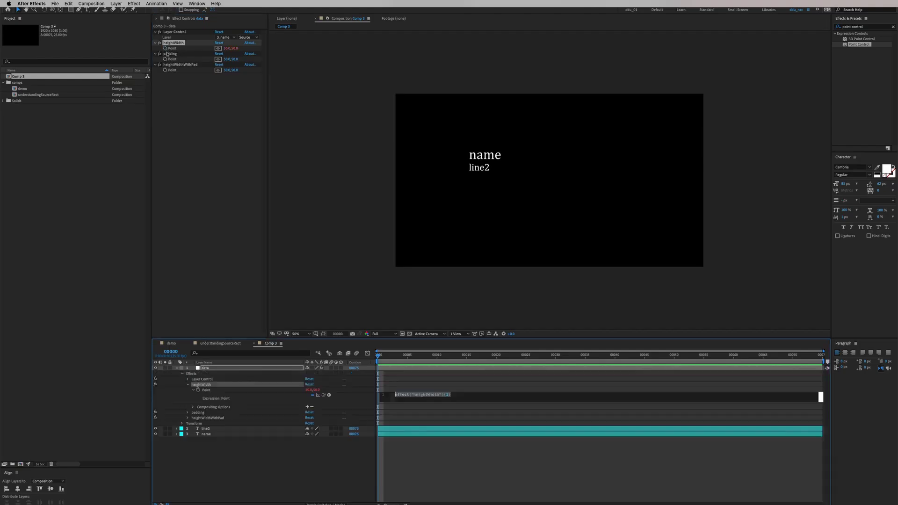
{"action": "type", "text": "t ="}
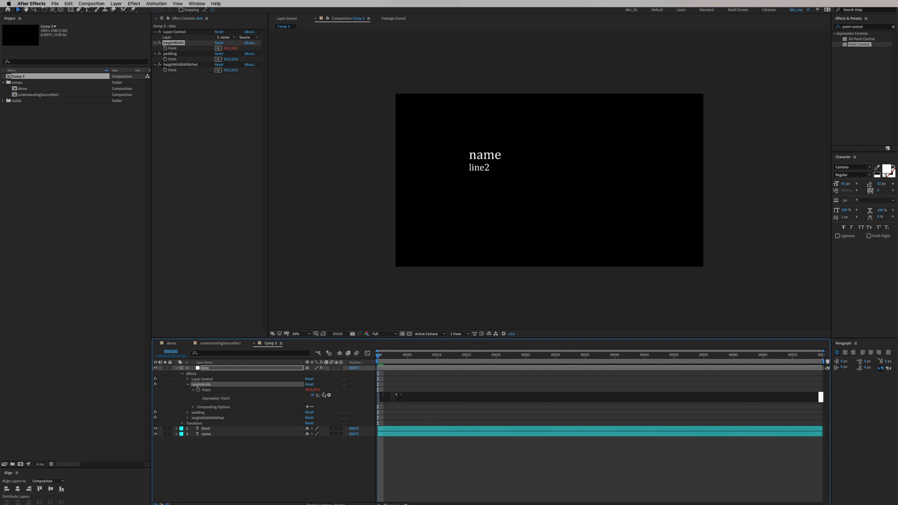
{"action": "left_click_drag", "start_coordinate": [324, 395], "coordinate": [167, 37]}
{"action": "type", "text": ";"}
{"action": "key", "text": "Return"}
{"action": "key", "text": "Return"}
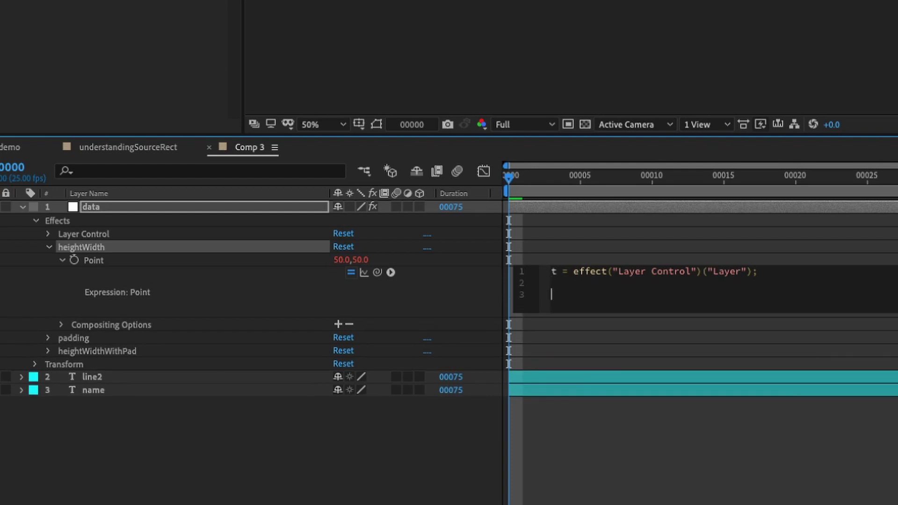
Begin the heightWidth expression's output array with t.sourceRectAtTime().width as its first value
{"action": "type", "text": "["}
{"action": "type", "text": "t.souce"}
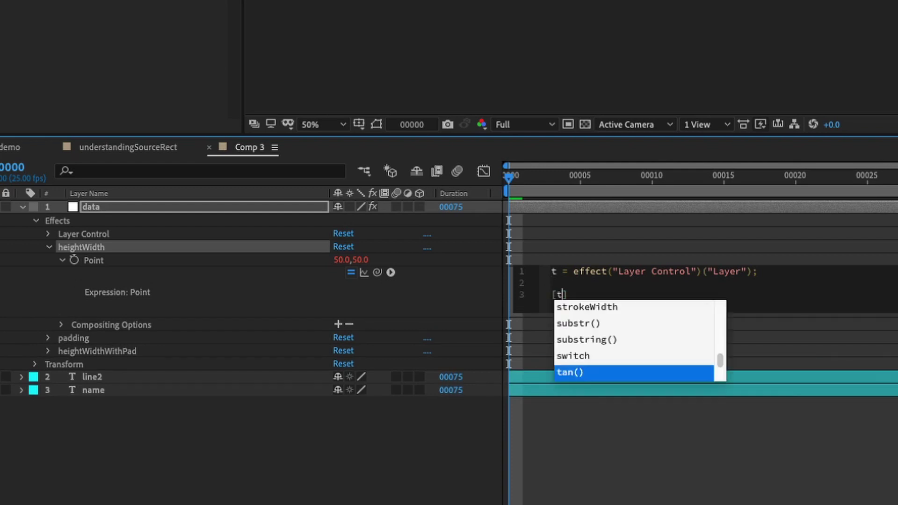
{"action": "key", "text": "BackSpace"}
{"action": "key", "text": "BackSpace"}
{"action": "type", "text": "rce"}
{"action": "key", "text": "Down"}
{"action": "key", "text": "Down"}
{"action": "key", "text": "Return"}
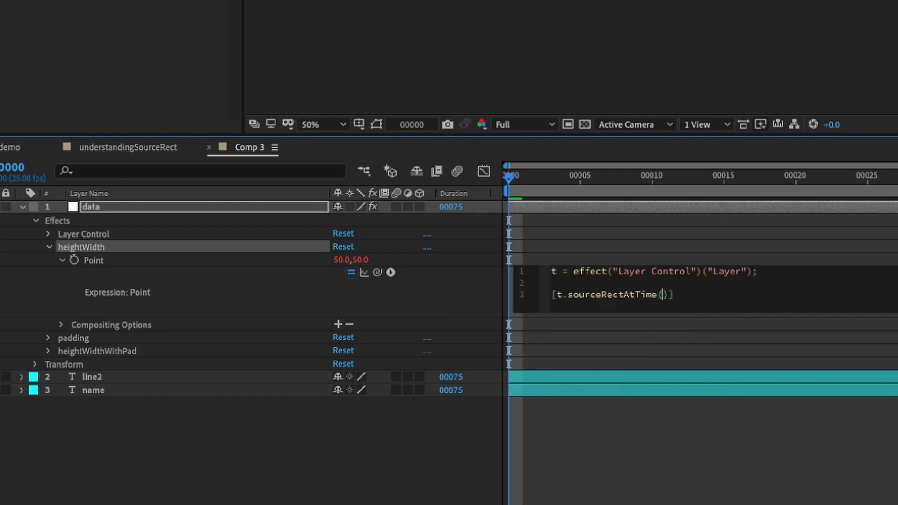
{"action": "type", "text": ".wid"}
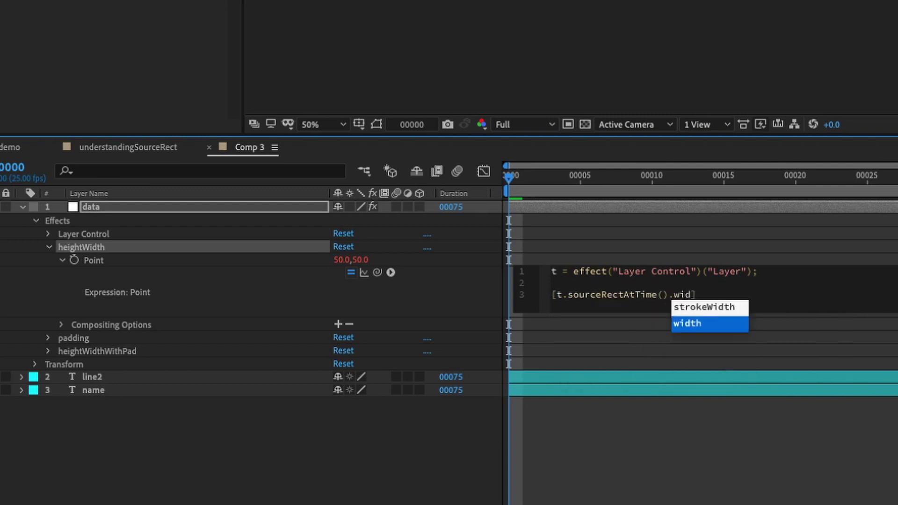
{"action": "key", "text": "Return"}
Add t.sourceRectAtTime().height as the array's second value and apply the heightWidth expression
{"action": "type", "text": ",t.so"}
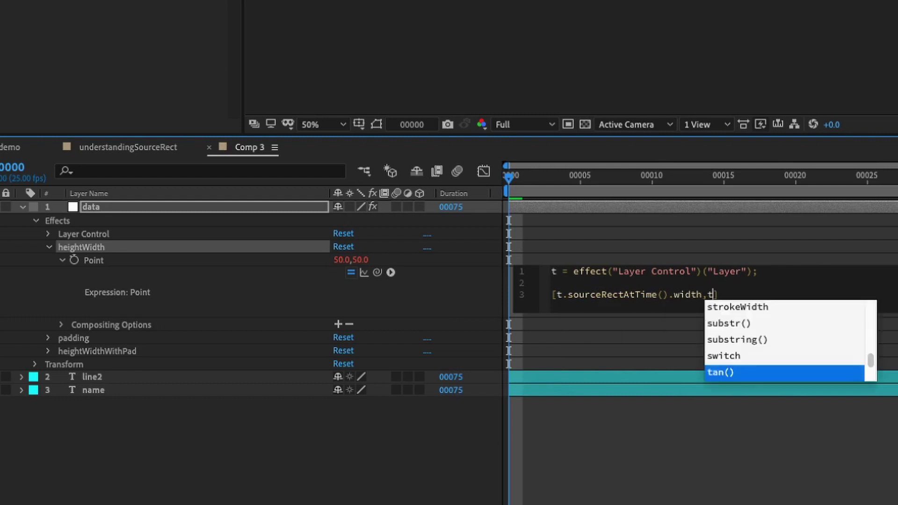
{"action": "type", "text": "uc"}
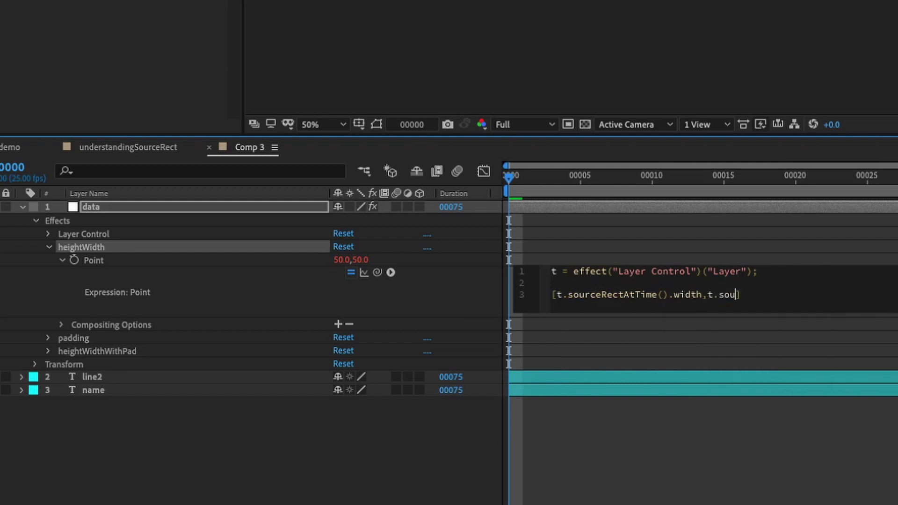
{"action": "key", "text": "BackSpace"}
{"action": "type", "text": "r"}
{"action": "key", "text": "Down"}
{"action": "key", "text": "Down"}
{"action": "key", "text": "Return"}
{"action": "type", "text": ".e"}
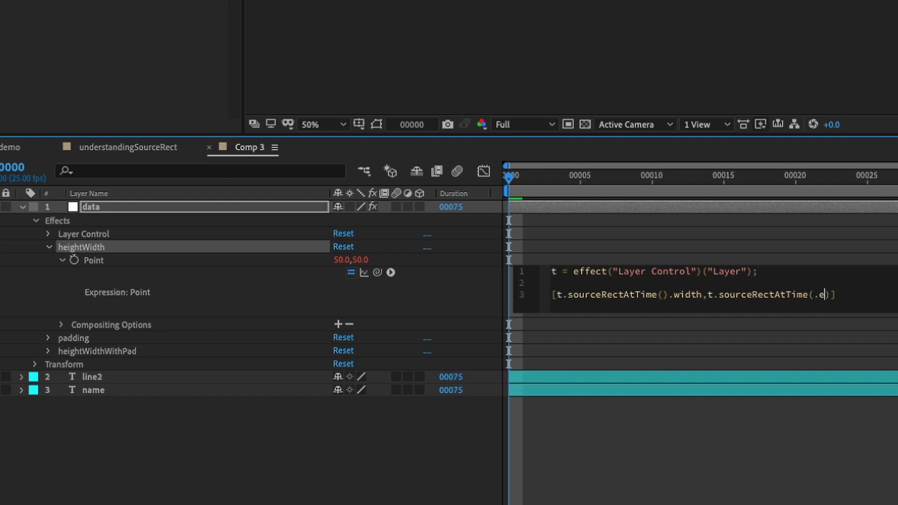
{"action": "type", "text": "he"}
{"action": "key", "text": "BackSpace"}
{"action": "key", "text": "BackSpace"}
{"action": "key", "text": "BackSpace"}
{"action": "key", "text": "Right"}
{"action": "type", "text": ".height"}
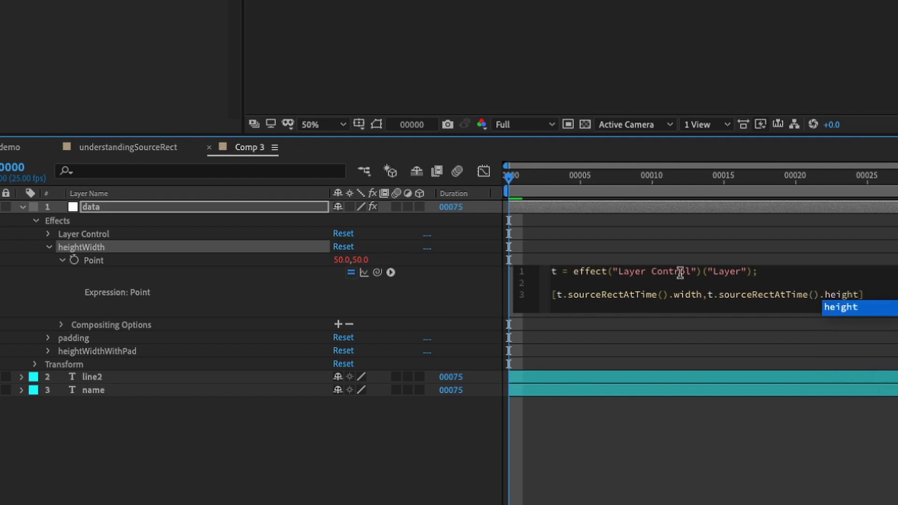
{"action": "left_click", "coordinate": [678, 369]}
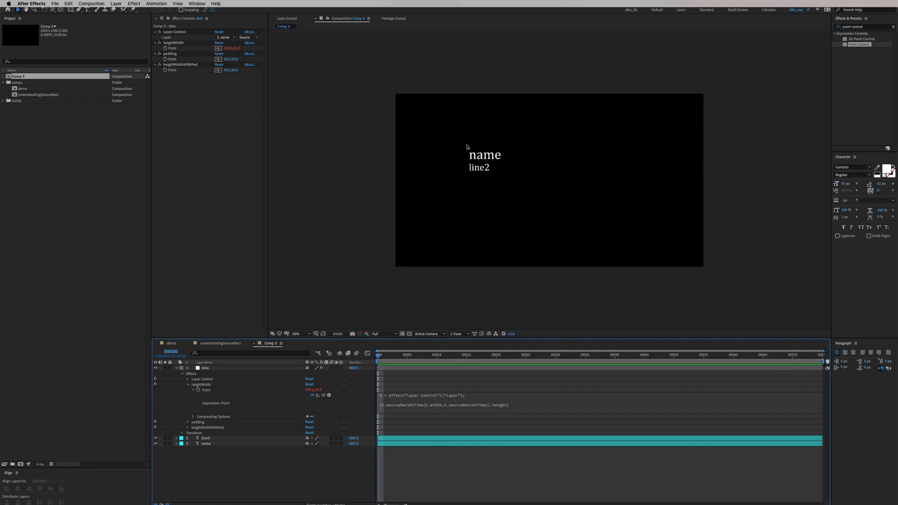
Set an expression on the heightWidthWithPad point that adds the heightWidth point and the padding point
{"action": "left_click", "coordinate": [468, 149]}
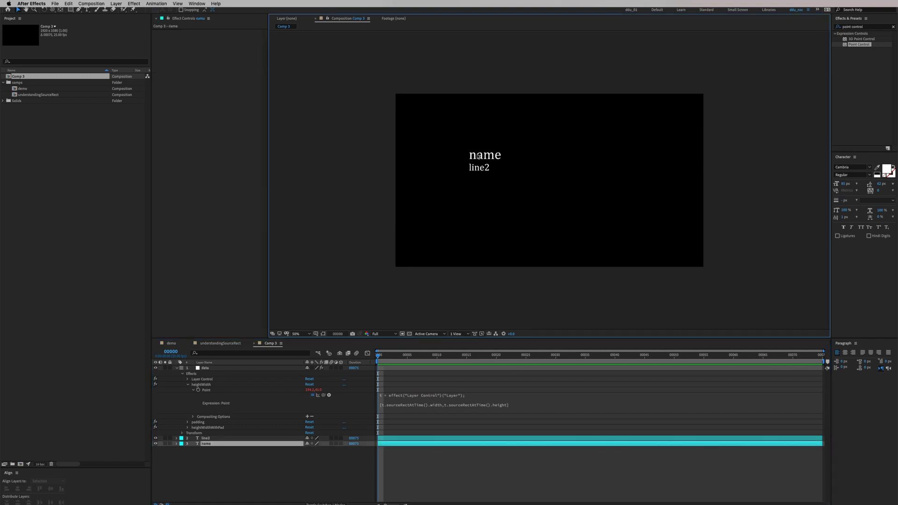
{"action": "left_click", "coordinate": [215, 369]}
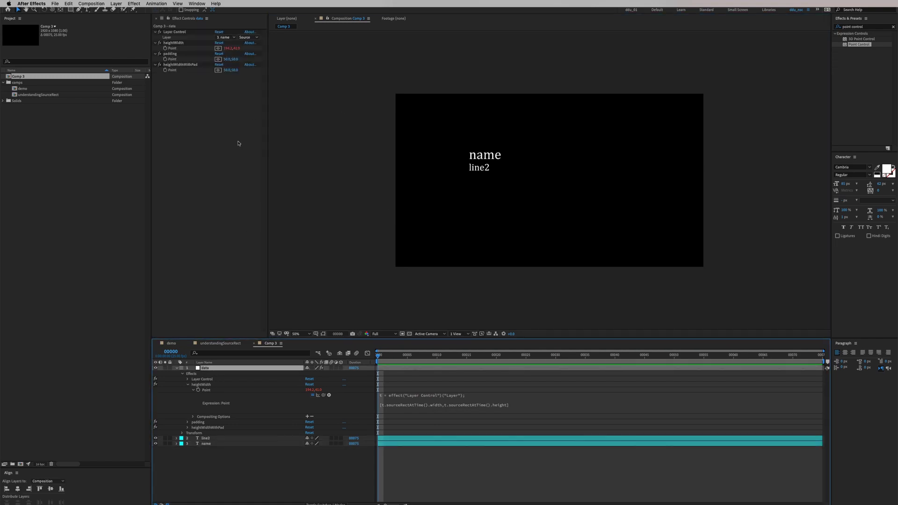
{"action": "left_click", "coordinate": [180, 69]}
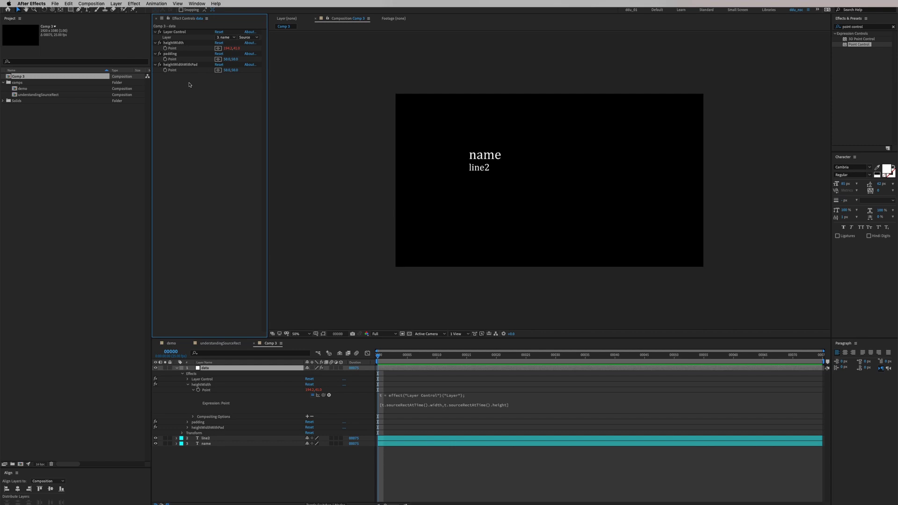
{"action": "left_click", "coordinate": [165, 70], "text": "alt"}
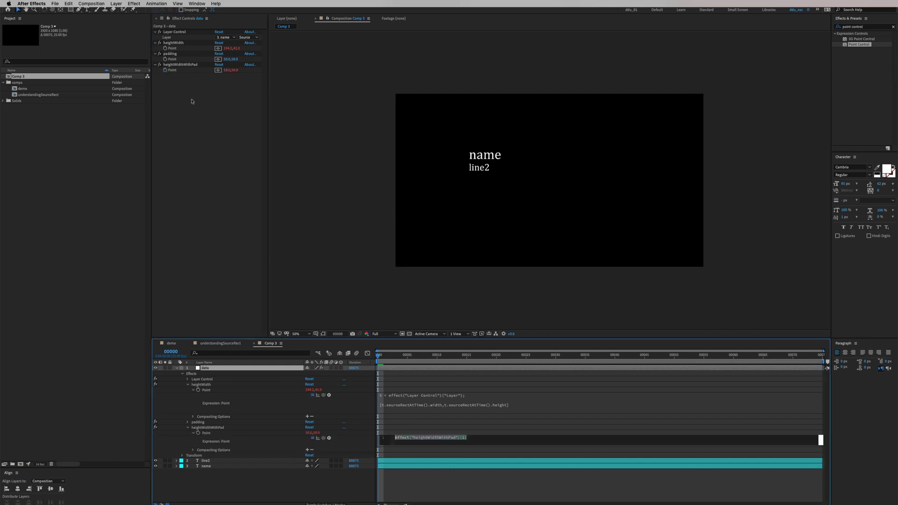
{"action": "left_click_drag", "start_coordinate": [323, 438], "coordinate": [171, 49]}
{"action": "left_click_drag", "start_coordinate": [323, 438], "coordinate": [172, 59]}
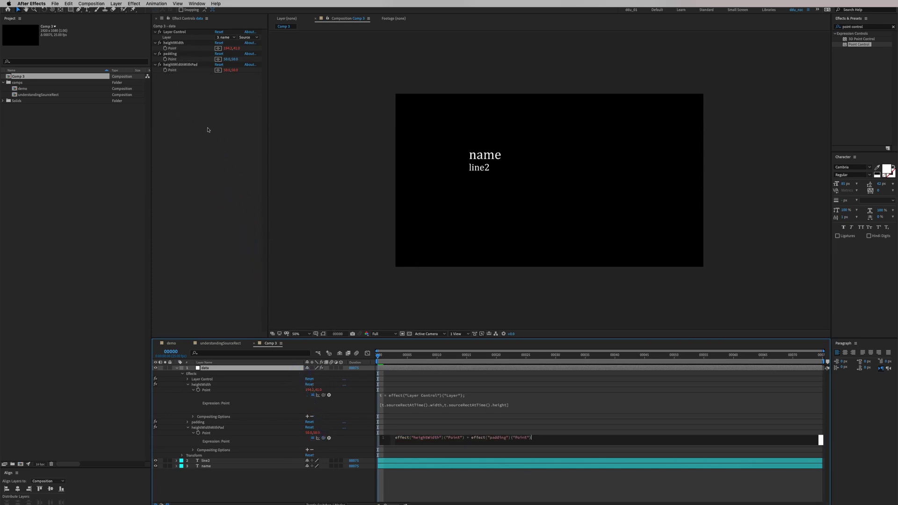
{"action": "left_click", "coordinate": [224, 153]}
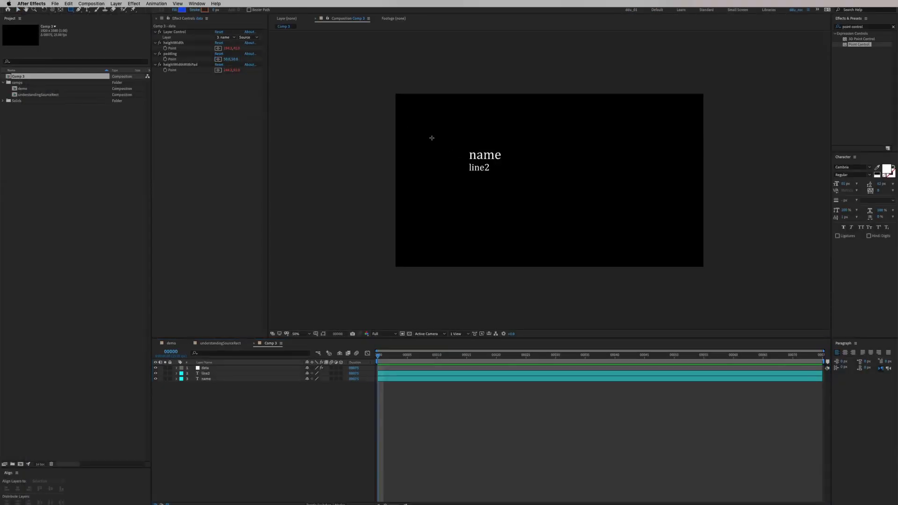
Draw a blue rectangle shape about 1256 by 424 px around the text and place its layer beneath the name layer
{"action": "left_click_drag", "start_coordinate": [426, 130], "coordinate": [629, 198]}
{"action": "left_click", "coordinate": [221, 369]}
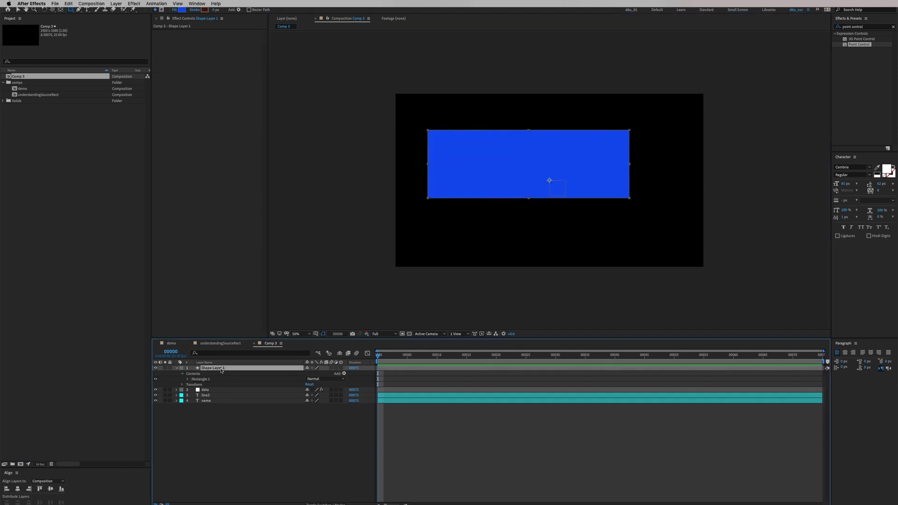
{"action": "mouse_move", "coordinate": [221, 399]}
{"action": "left_mouse_down"}
{"action": "mouse_move", "coordinate": [221, 411]}
{"action": "mouse_move", "coordinate": [219, 400]}
{"action": "left_mouse_up"}
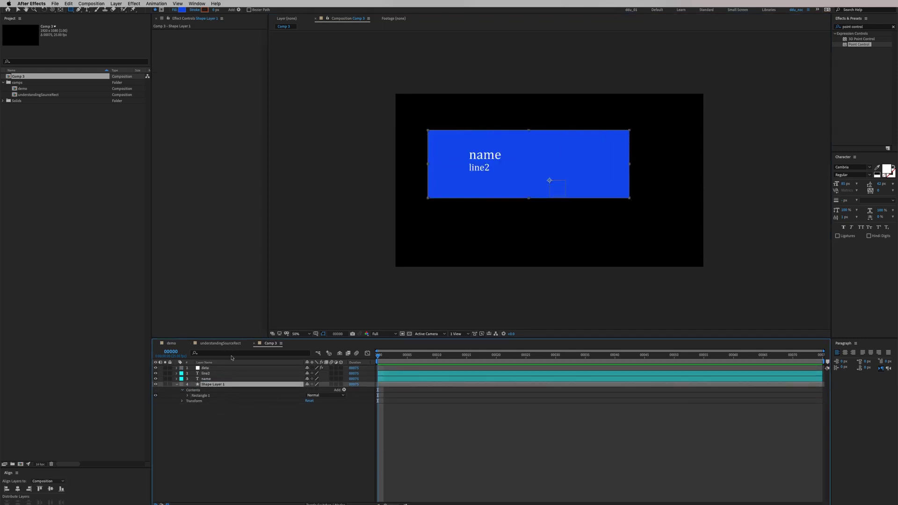
Link the rectangle's Size by expression to the data null's heightWidthWithPad point and move the rectangle behind the name text
{"action": "key", "text": "u"}
{"action": "key", "text": "u"}
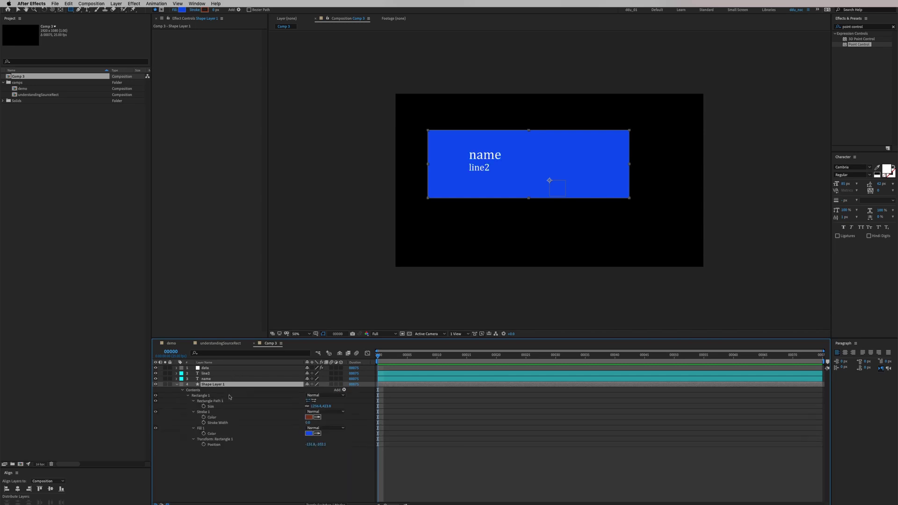
{"action": "left_click", "coordinate": [213, 407]}
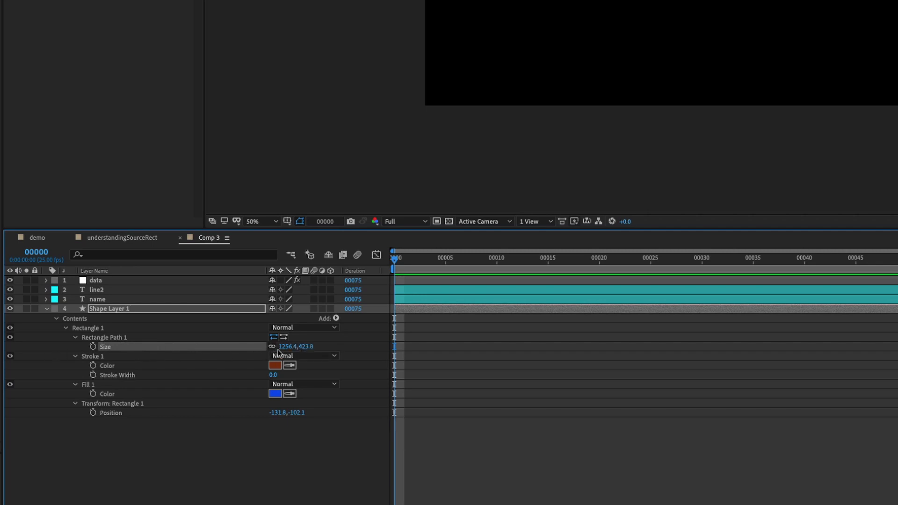
{"action": "left_click", "coordinate": [153, 279]}
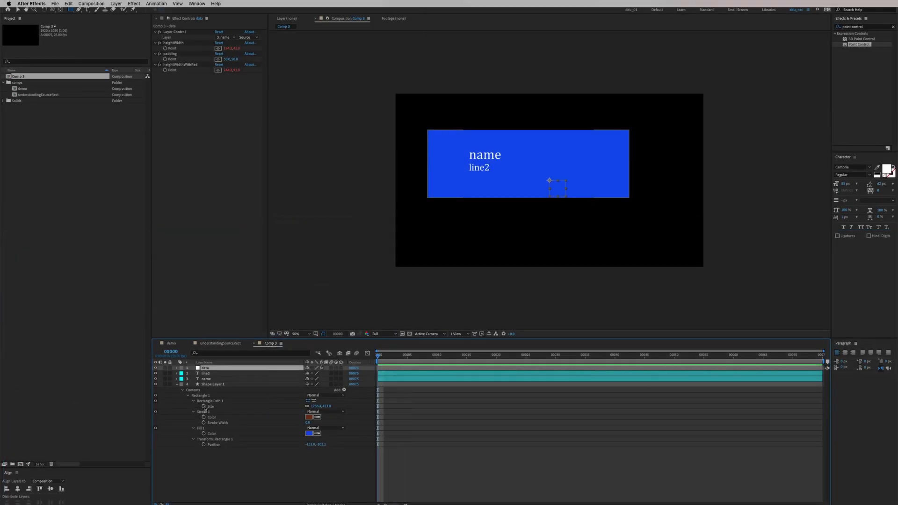
{"action": "left_click", "coordinate": [204, 406], "text": "alt"}
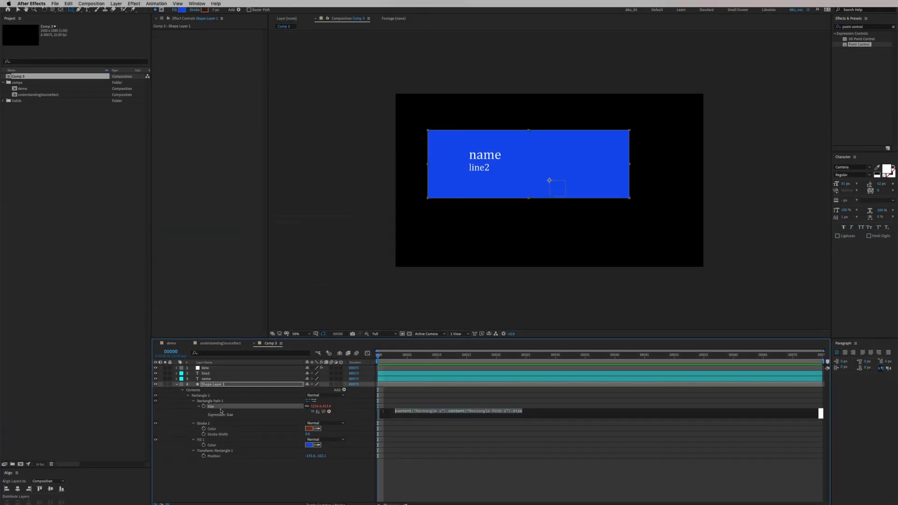
{"action": "left_click", "coordinate": [244, 362]}
{"action": "left_click", "coordinate": [245, 368]}
{"action": "left_click_drag", "start_coordinate": [323, 413], "coordinate": [174, 70]}
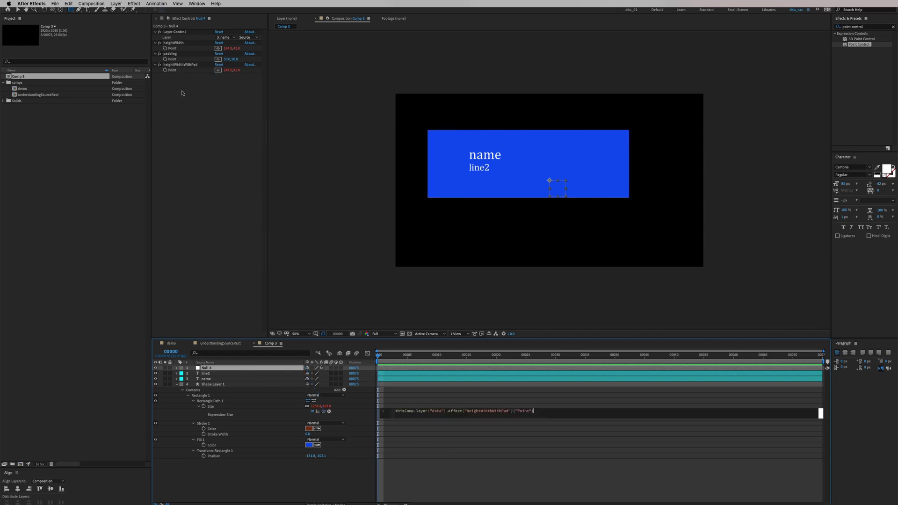
{"action": "left_click", "coordinate": [18, 10]}
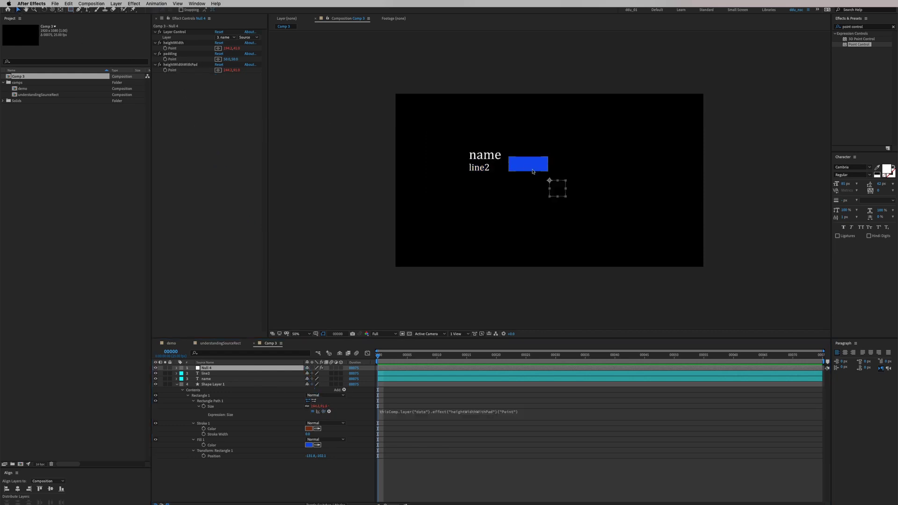
{"action": "left_click_drag", "start_coordinate": [539, 169], "coordinate": [501, 162]}
Move the null's padding effect below heightWidthWithPad and adjust its point to widen the rectangle and slightly reduce its height
{"action": "left_click", "coordinate": [218, 368]}
{"action": "left_click_drag", "start_coordinate": [170, 54], "coordinate": [174, 74]}
{"action": "left_click_drag", "start_coordinate": [227, 71], "coordinate": [327, 75]}
{"action": "left_click_drag", "start_coordinate": [238, 71], "coordinate": [219, 87]}
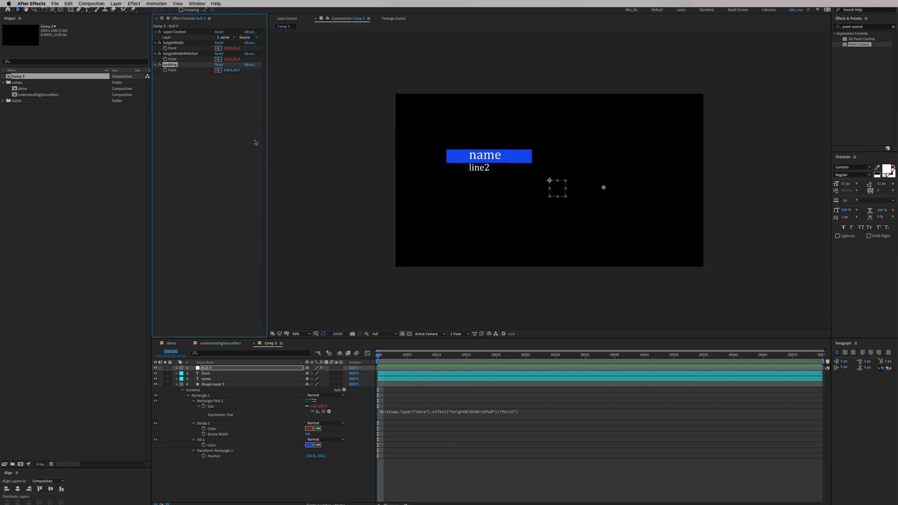
Collapse Shape Layer 1's properties and move the blue rectangle clear of the text into the lower part of the composition
{"action": "left_click", "coordinate": [177, 385]}
{"action": "left_click", "coordinate": [213, 369]}
{"action": "left_click", "coordinate": [216, 385]}
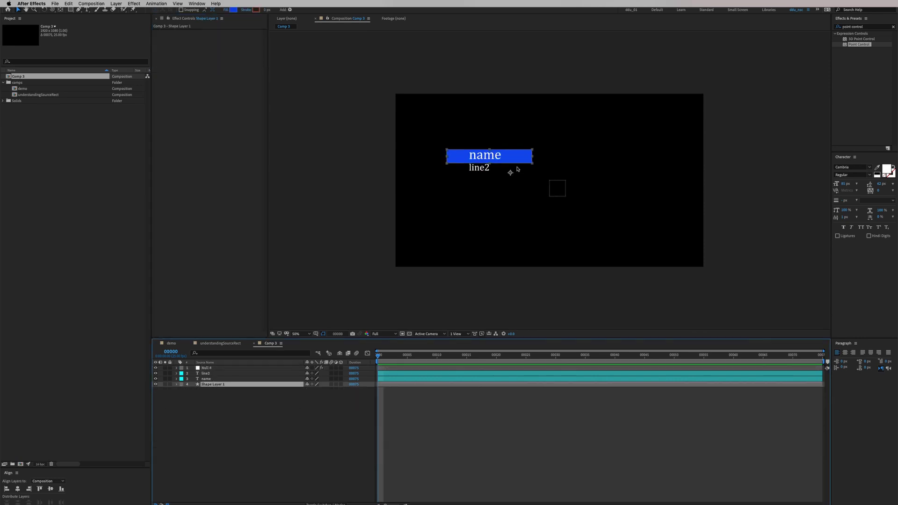
{"action": "left_click_drag", "start_coordinate": [512, 158], "coordinate": [535, 217]}
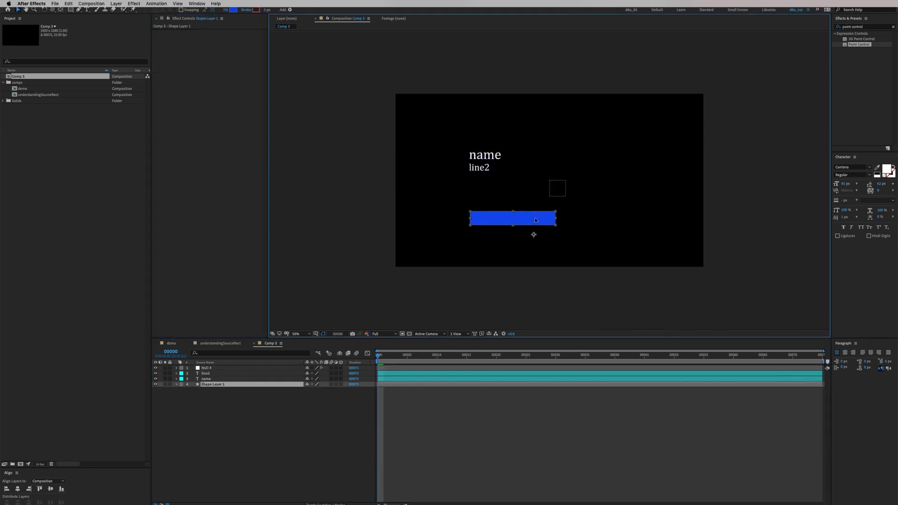
Start an expression on Shape Layer 1's Anchor Point with the line s = sourceRectAtTime();
{"action": "left_click", "coordinate": [233, 393]}
{"action": "left_click", "coordinate": [237, 385]}
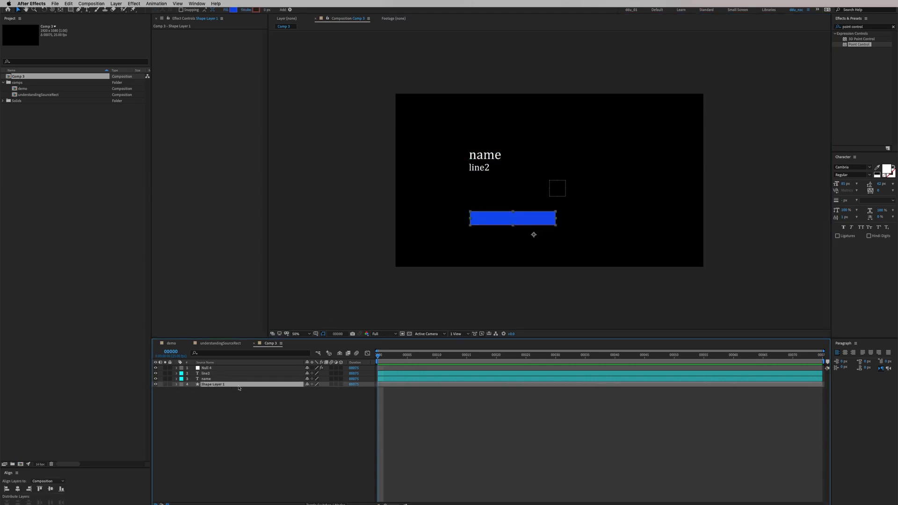
{"action": "key", "text": "a"}
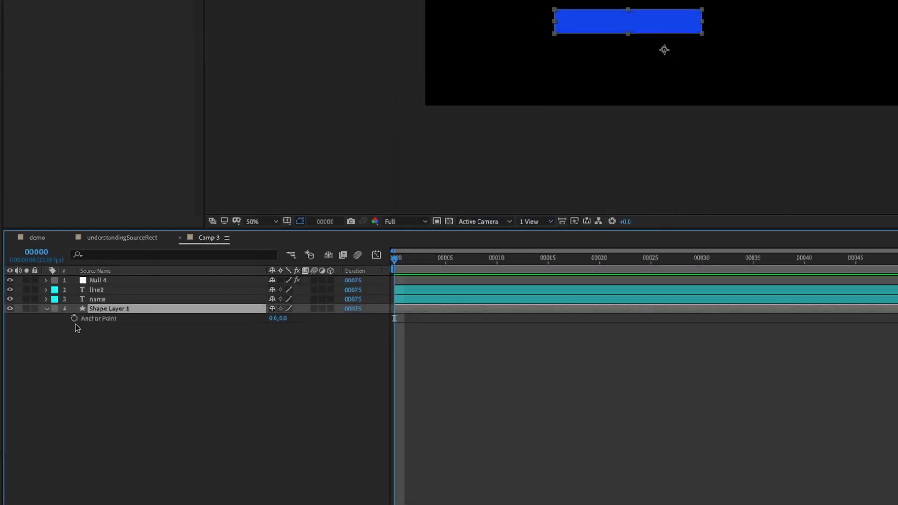
{"action": "left_click", "coordinate": [193, 390], "text": "alt"}
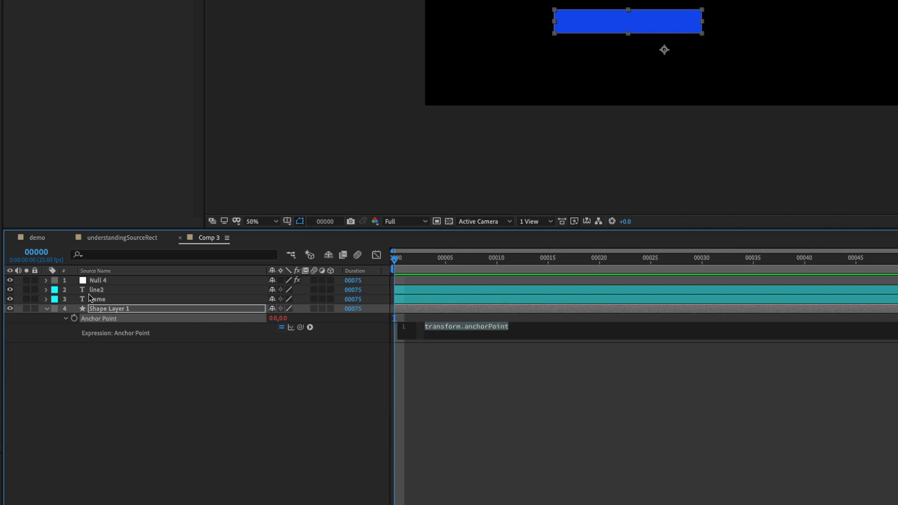
{"action": "type", "text": "s = "}
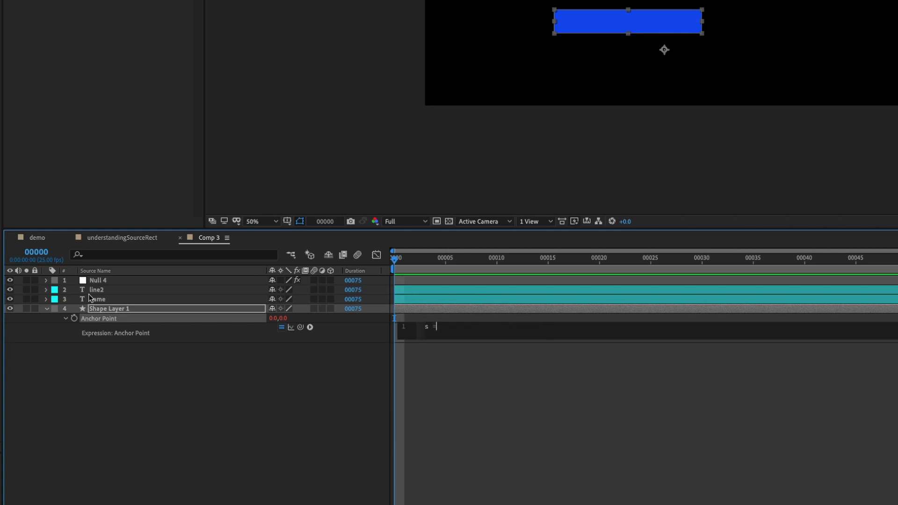
{"action": "type", "text": "source"}
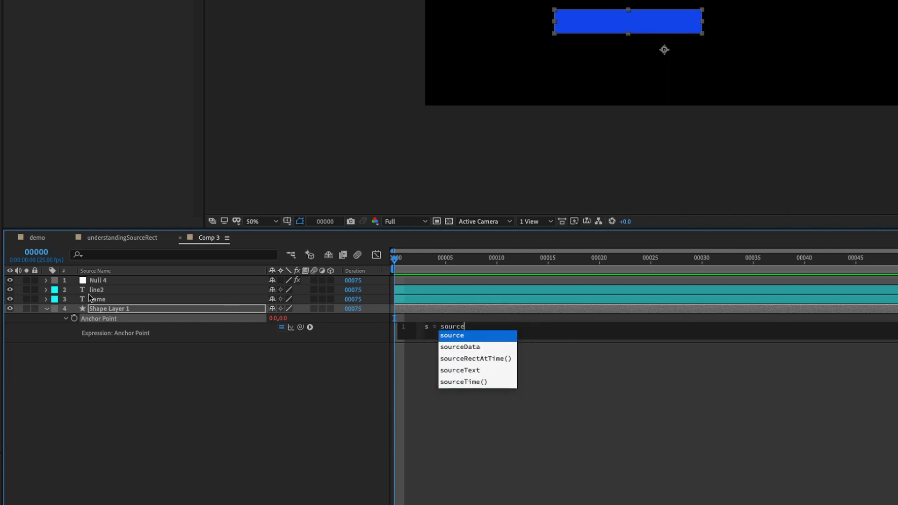
{"action": "key", "text": "Down"}
{"action": "key", "text": "Down"}
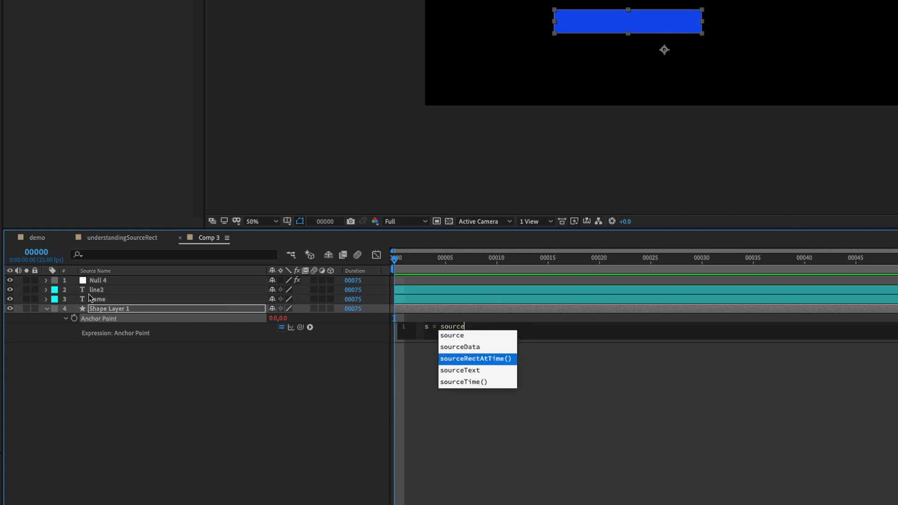
{"action": "key", "text": "Return"}
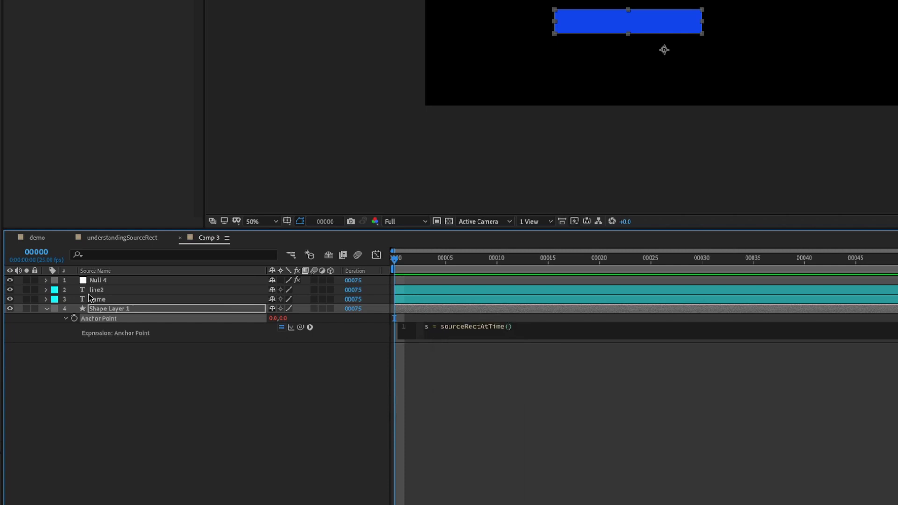
{"action": "type", "text": ";"}
Complete the Anchor Point expression with a second line [s.left,s.top] and apply it
{"action": "key", "text": "Return"}
{"action": "type", "text": "["}
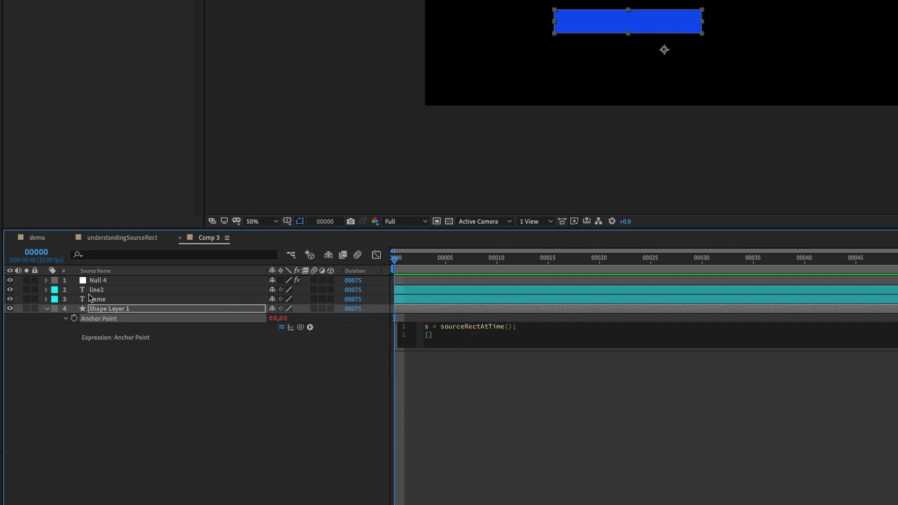
{"action": "type", "text": "s.top"}
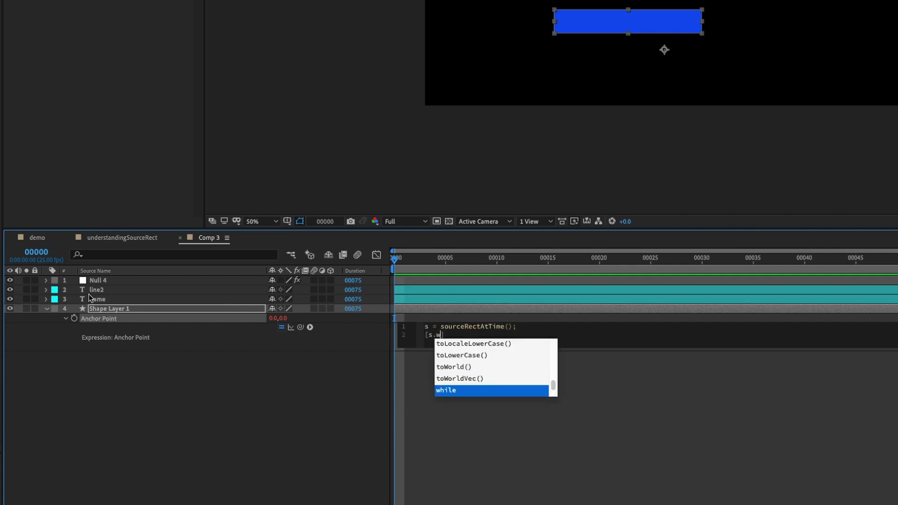
{"action": "key", "text": "BackSpace"}
{"action": "key", "text": "BackSpace"}
{"action": "key", "text": "BackSpace"}
{"action": "type", "text": "left,"}
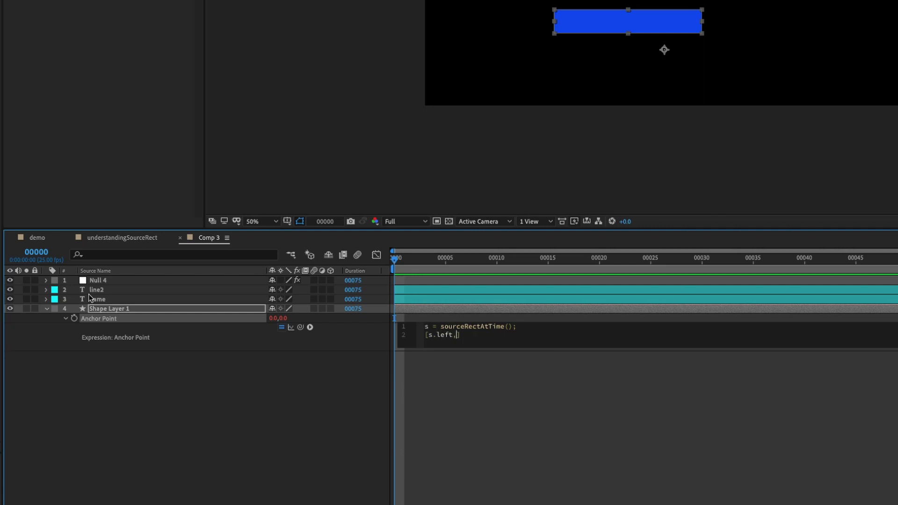
{"action": "type", "text": "s.top"}
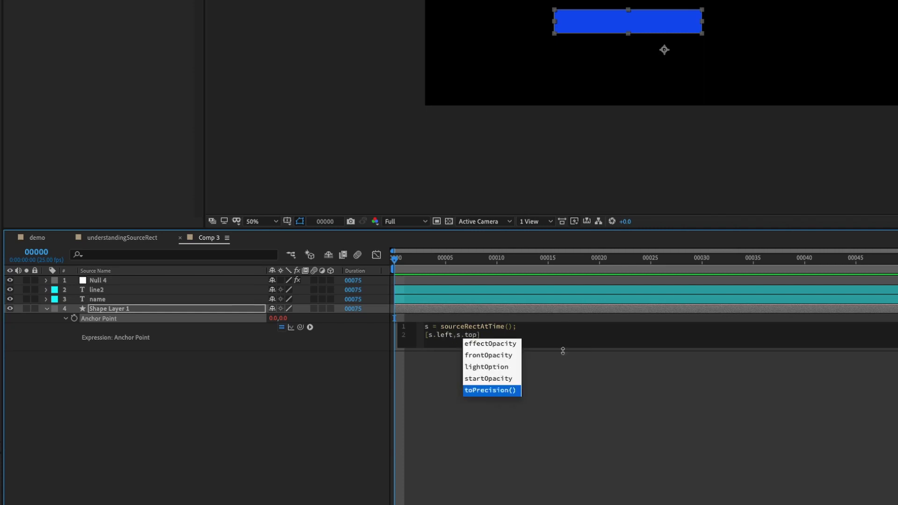
{"action": "left_click", "coordinate": [566, 365]}
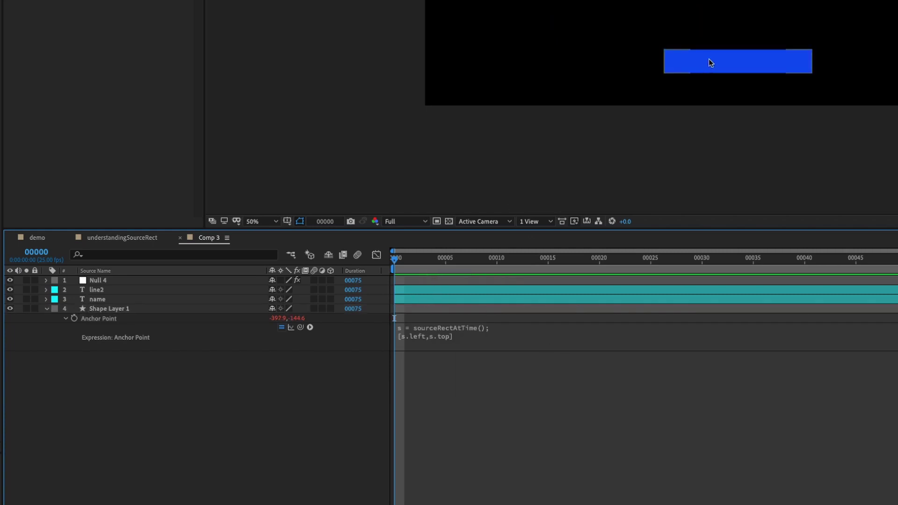
Move the blue rectangle up to sit directly beneath the line2 text
{"action": "left_click", "coordinate": [716, 60]}
{"action": "left_click_drag", "start_coordinate": [574, 245], "coordinate": [504, 182]}
{"action": "scroll", "coordinate": [504, 182], "scroll_direction": "up", "scroll_amount": 1}
{"action": "key", "text": "space"}
{"action": "left_click_drag", "start_coordinate": [570, 176], "coordinate": [467, 186]}
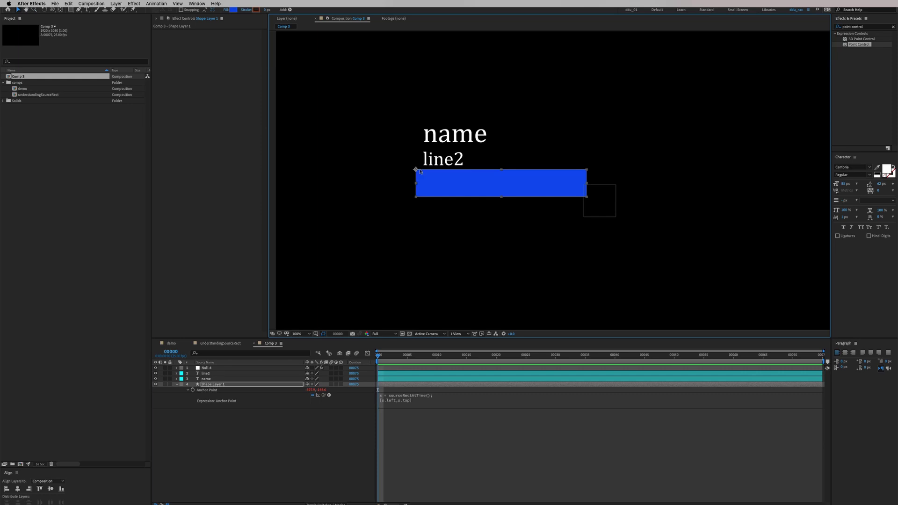
Narrow the rectangle to about 52% horizontal scale, trying out its resizing, and place it behind the name text
{"action": "left_click_drag", "start_coordinate": [462, 189], "coordinate": [457, 197]}
{"action": "mouse_move", "coordinate": [583, 192]}
{"action": "left_mouse_down"}
{"action": "mouse_move", "coordinate": [552, 193]}
{"action": "mouse_move", "coordinate": [623, 184]}
{"action": "mouse_move", "coordinate": [596, 191]}
{"action": "left_mouse_up"}
{"action": "key", "text": "super+z"}
{"action": "left_click_drag", "start_coordinate": [469, 198], "coordinate": [498, 218]}
{"action": "key", "text": "super+z"}
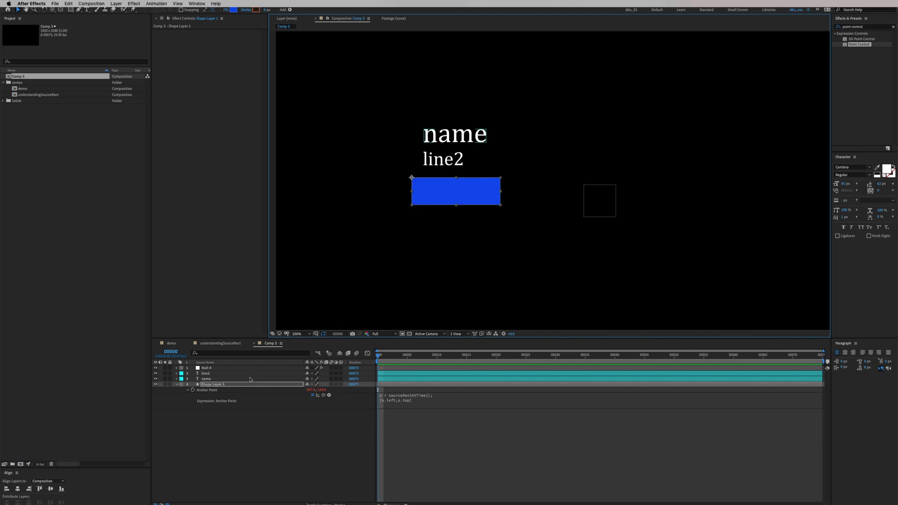
{"action": "left_click_drag", "start_coordinate": [451, 192], "coordinate": [461, 139]}
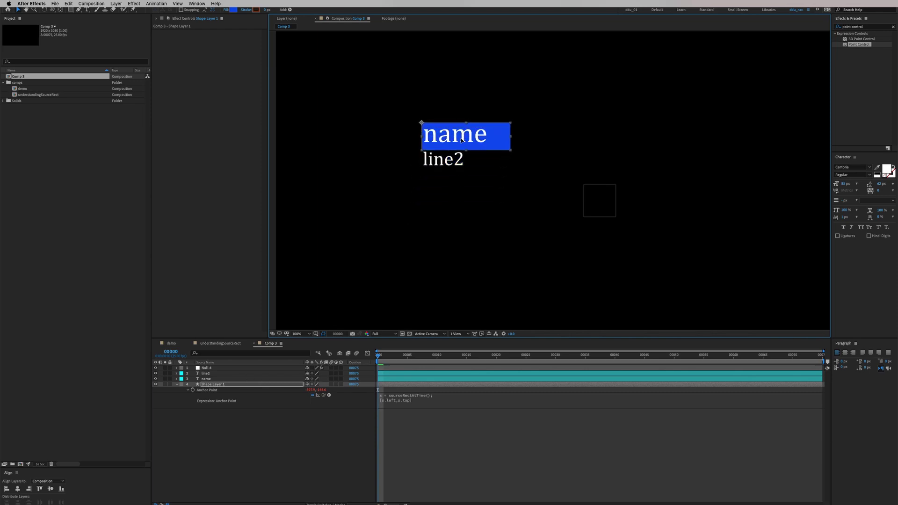
Replace the name layer's text with the long test string fdsfdslfksdlkfsdlkflksdlfksdf
{"action": "left_click", "coordinate": [235, 369]}
{"action": "double_click", "coordinate": [230, 378]}
{"action": "type", "text": "fdsfdslfksdlkf"}
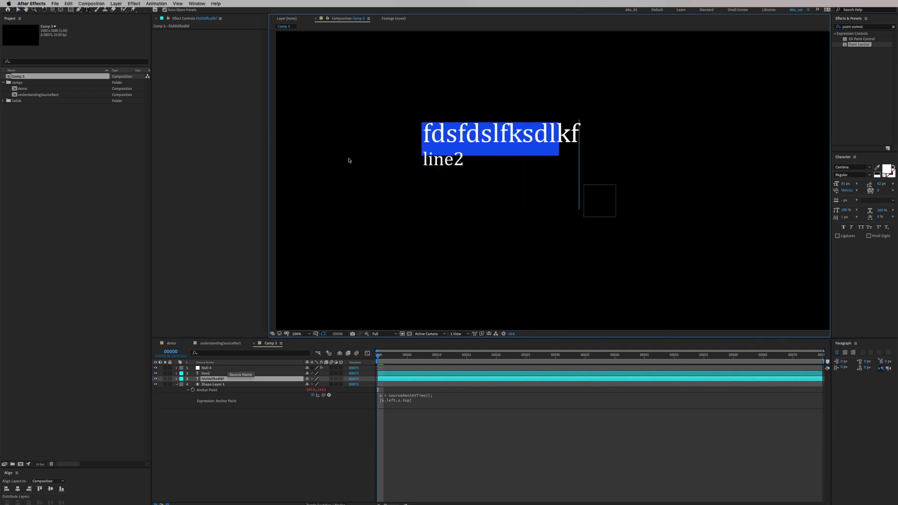
{"action": "type", "text": "sdlkflksdlfksdf"}
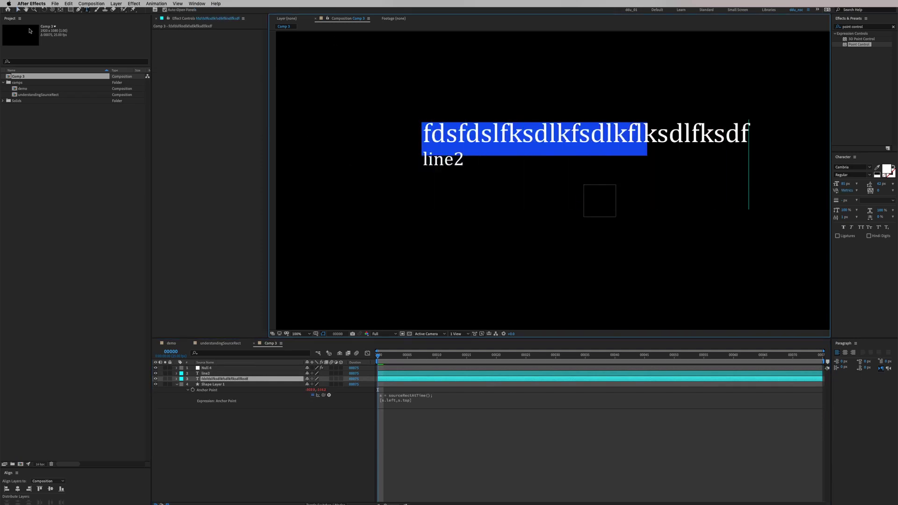
{"action": "left_click", "coordinate": [18, 10]}
{"action": "left_click_drag", "start_coordinate": [492, 117], "coordinate": [468, 138]}
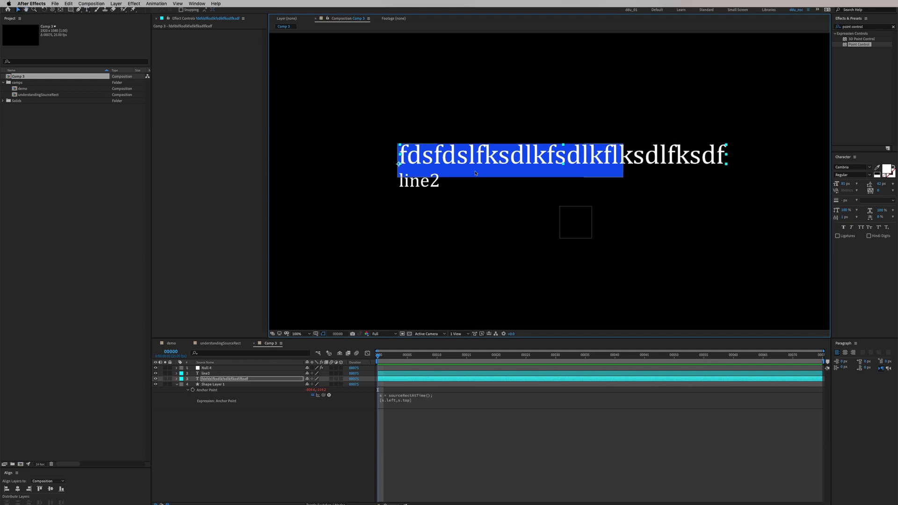
Raise the data null's vertical padding to about 136 and reposition the rectangle behind both text lines
{"action": "left_click", "coordinate": [480, 170]}
{"action": "left_click_drag", "start_coordinate": [480, 171], "coordinate": [480, 168]}
{"action": "left_click", "coordinate": [230, 367]}
{"action": "left_click", "coordinate": [229, 367]}
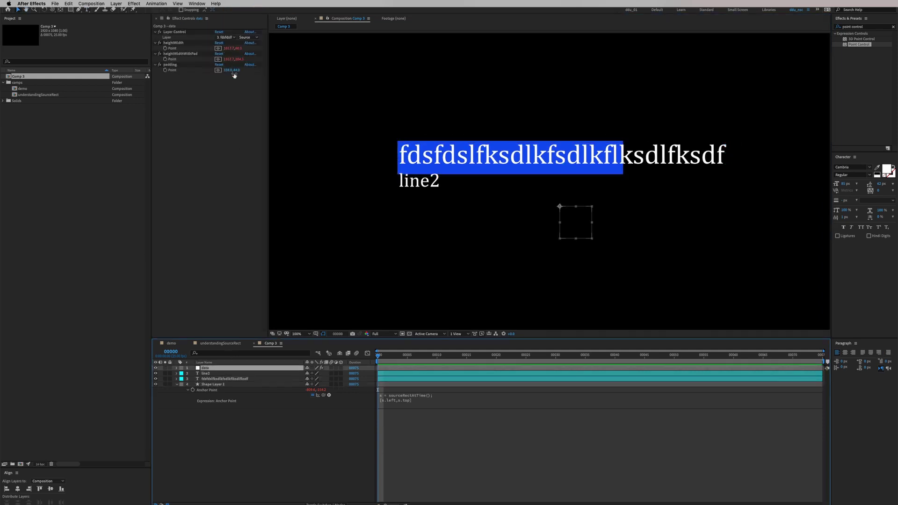
{"action": "left_click_drag", "start_coordinate": [236, 71], "coordinate": [269, 68]}
{"action": "left_click_drag", "start_coordinate": [526, 170], "coordinate": [519, 167]}
Try to widen the rectangle by increasing the data null's horizontal padding
{"action": "left_click", "coordinate": [229, 379]}
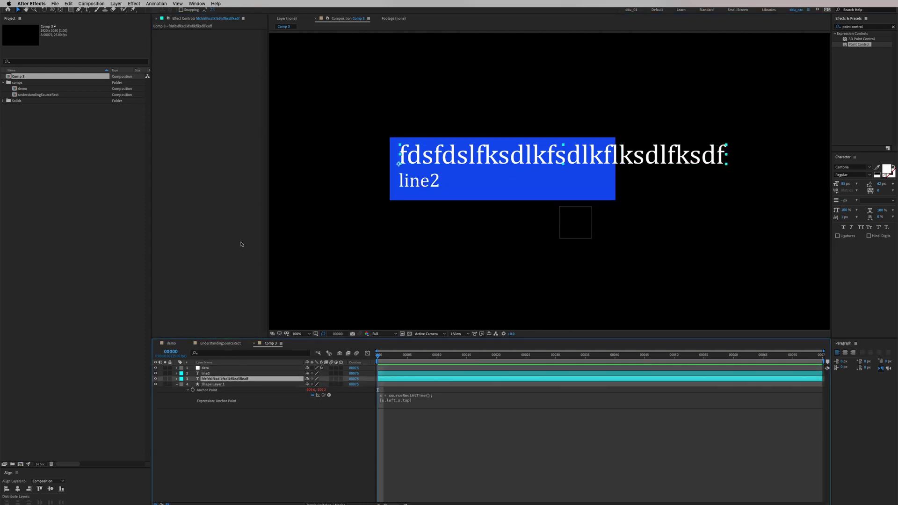
{"action": "left_click", "coordinate": [234, 373]}
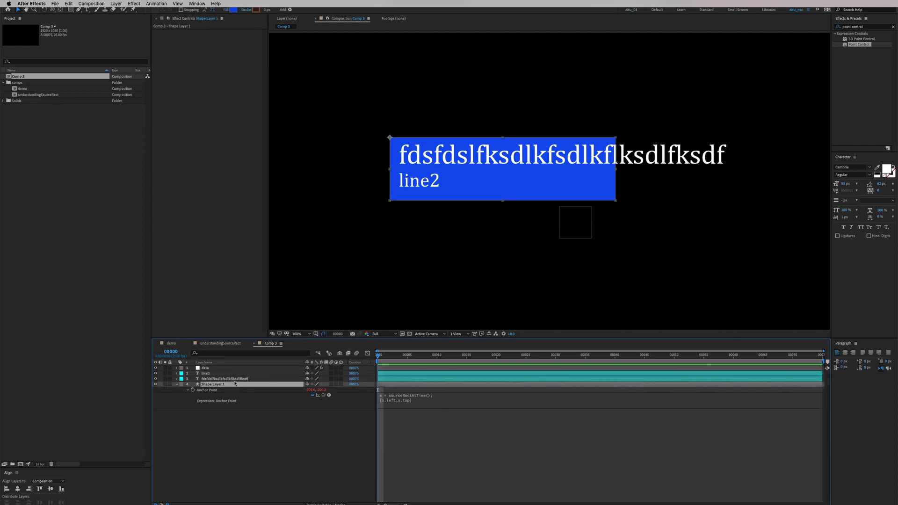
{"action": "left_click", "coordinate": [233, 369]}
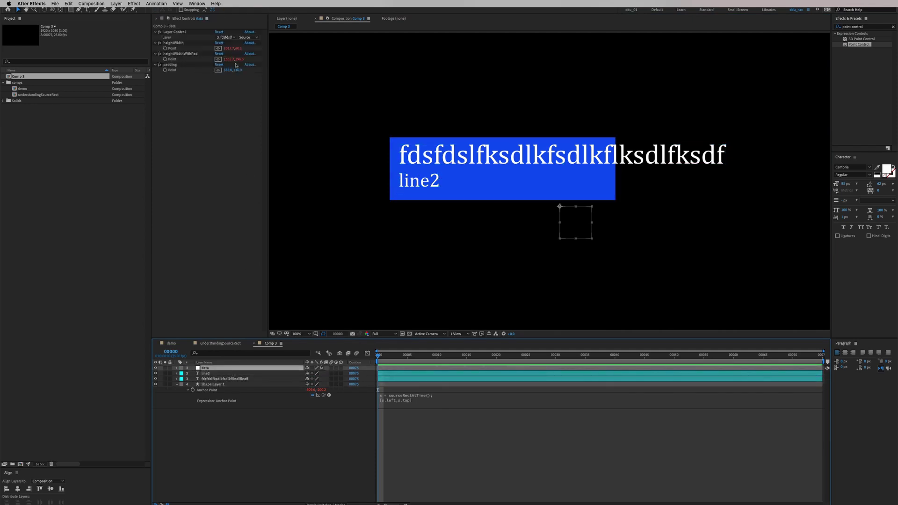
{"action": "mouse_move", "coordinate": [227, 70]}
{"action": "left_mouse_down"}
{"action": "mouse_move", "coordinate": [310, 77]}
{"action": "mouse_move", "coordinate": [238, 84]}
{"action": "left_mouse_up"}
{"action": "mouse_move", "coordinate": [687, 250]}
{"action": "left_mouse_down"}
{"action": "mouse_move", "coordinate": [674, 248]}
{"action": "mouse_move", "coordinate": [782, 248]}
{"action": "mouse_move", "coordinate": [692, 250]}
{"action": "left_mouse_up"}
Reveal the Scale of the long text layer and Shape Layer 1, and set the shape's horizontal scale to 100%
{"action": "left_click", "coordinate": [233, 379]}
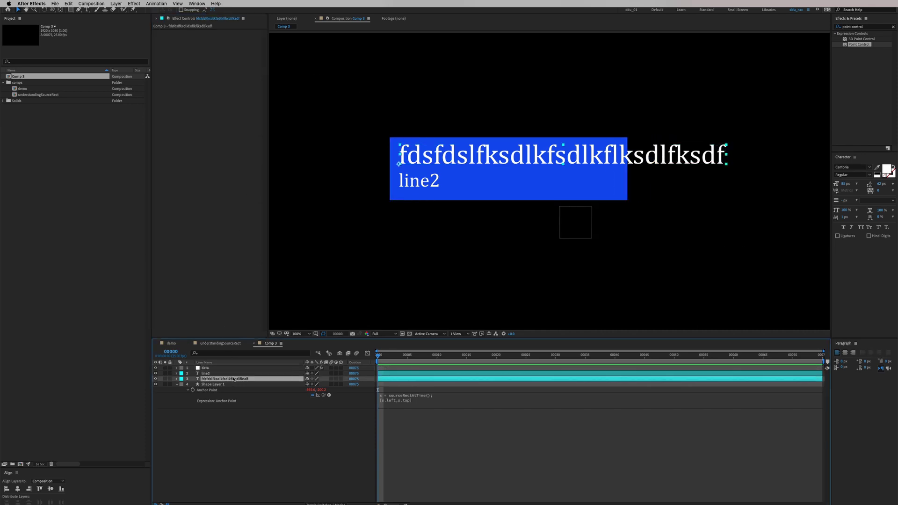
{"action": "left_click", "coordinate": [699, 157]}
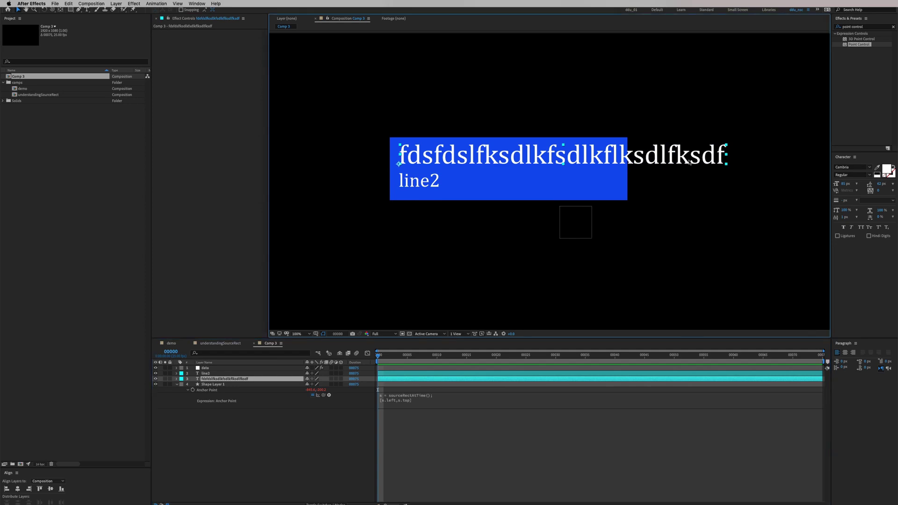
{"action": "key", "text": "s"}
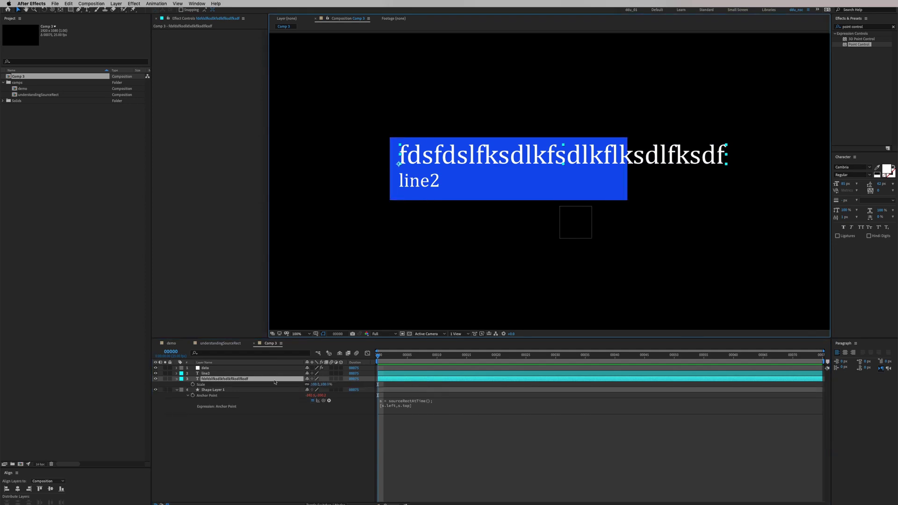
{"action": "left_click", "coordinate": [274, 391]}
{"action": "key", "text": "s"}
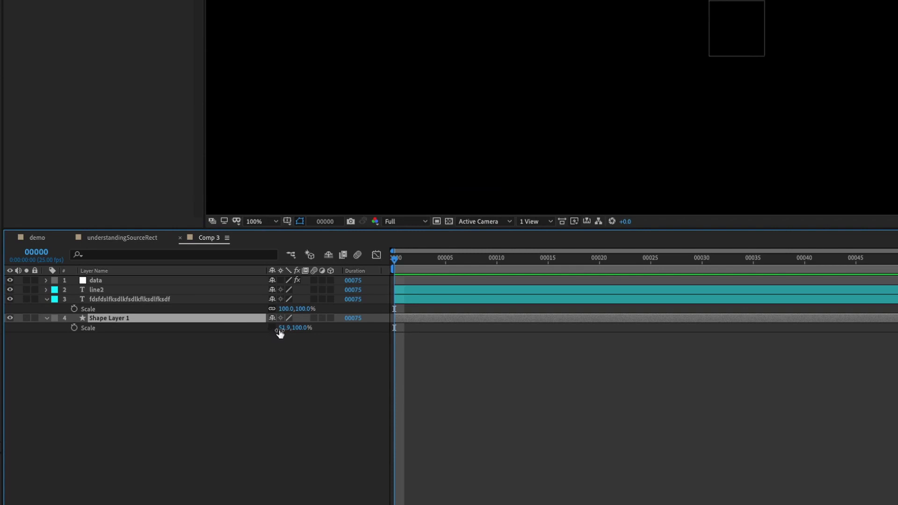
{"action": "type", "text": "100"}
{"action": "key", "text": "Return"}
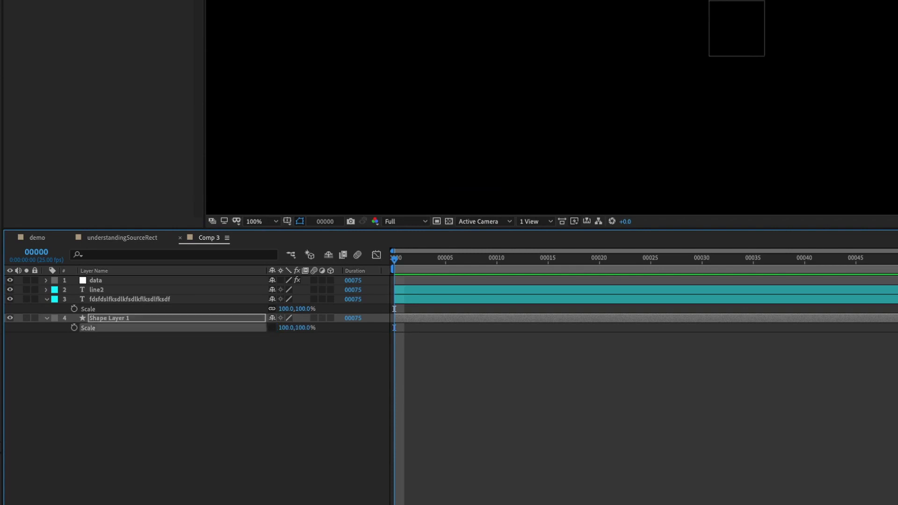
{"action": "left_click", "coordinate": [397, 268]}
Reduce the data null's horizontal padding until the rectangle fits closely around the long text, and nudge the rectangle up slightly
{"action": "left_click", "coordinate": [206, 368]}
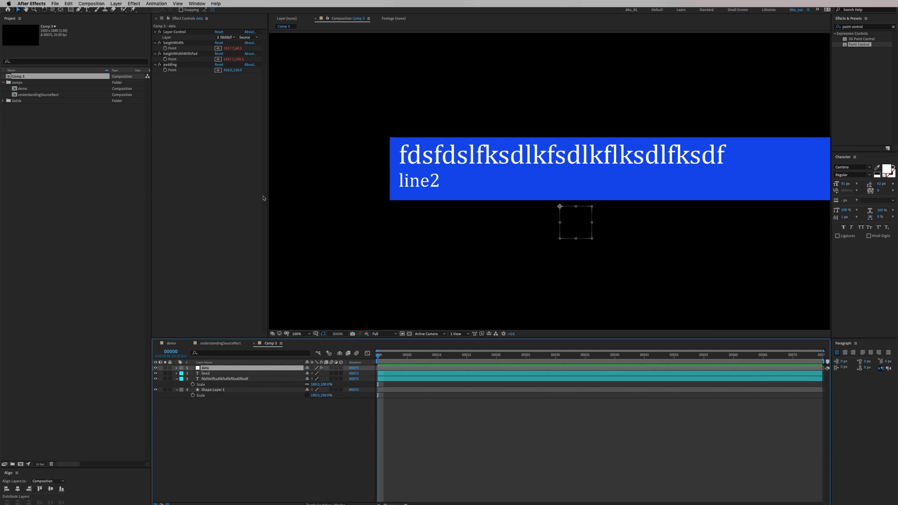
{"action": "left_click_drag", "start_coordinate": [227, 70], "coordinate": [140, 79]}
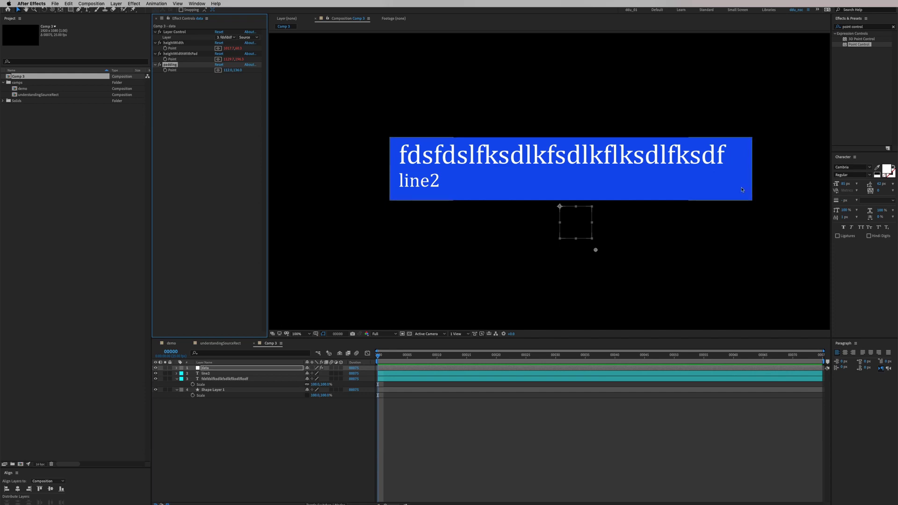
{"action": "left_click_drag", "start_coordinate": [228, 70], "coordinate": [218, 71]}
{"action": "left_click", "coordinate": [747, 164]}
{"action": "left_click", "coordinate": [742, 165]}
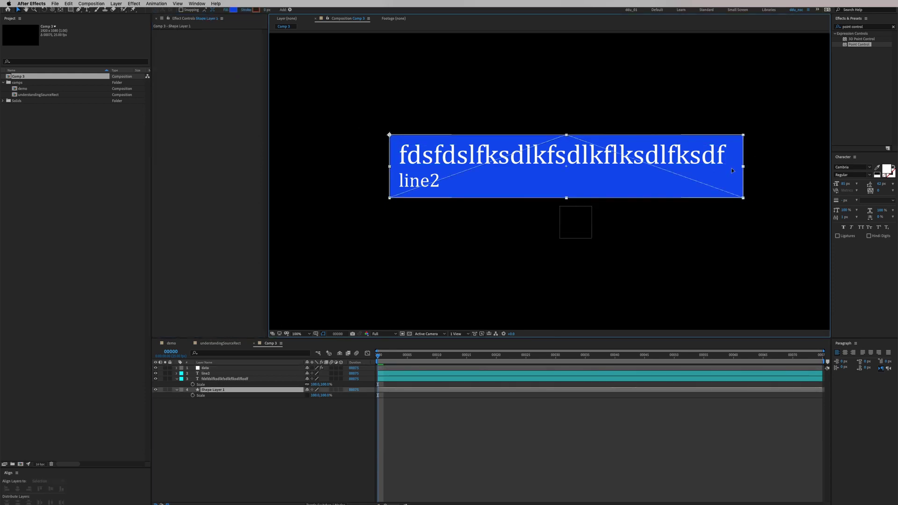
Replace the long test string in the upper text layer with LOWER THIRDS
{"action": "key", "text": "comma"}
{"action": "left_click_drag", "start_coordinate": [537, 153], "coordinate": [496, 168]}
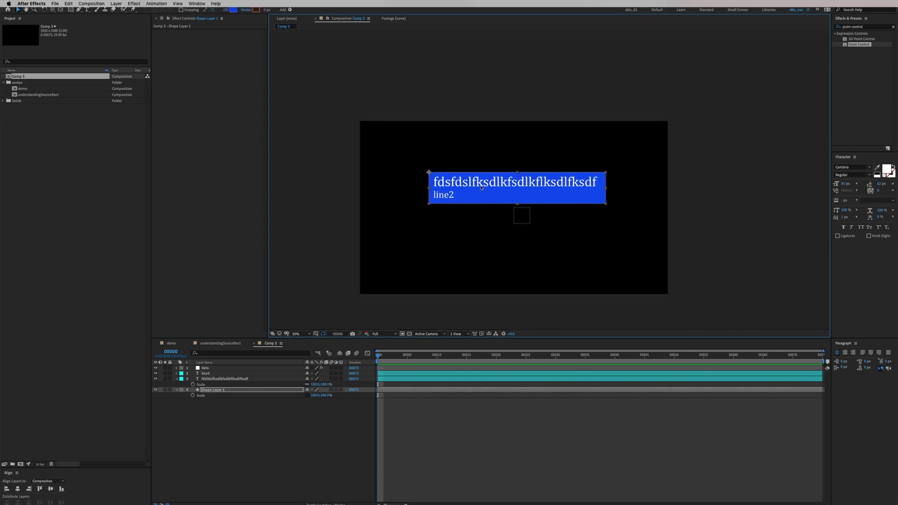
{"action": "double_click", "coordinate": [226, 379]}
{"action": "type", "text": "LOWER THIDS"}
{"action": "key", "text": "BackSpace"}
{"action": "key", "text": "BackSpace"}
{"action": "type", "text": "RDS"}
{"action": "left_click", "coordinate": [19, 12]}
{"action": "key", "text": "z"}
{"action": "left_click", "coordinate": [504, 169]}
{"action": "left_click_drag", "start_coordinate": [442, 222], "coordinate": [448, 172]}
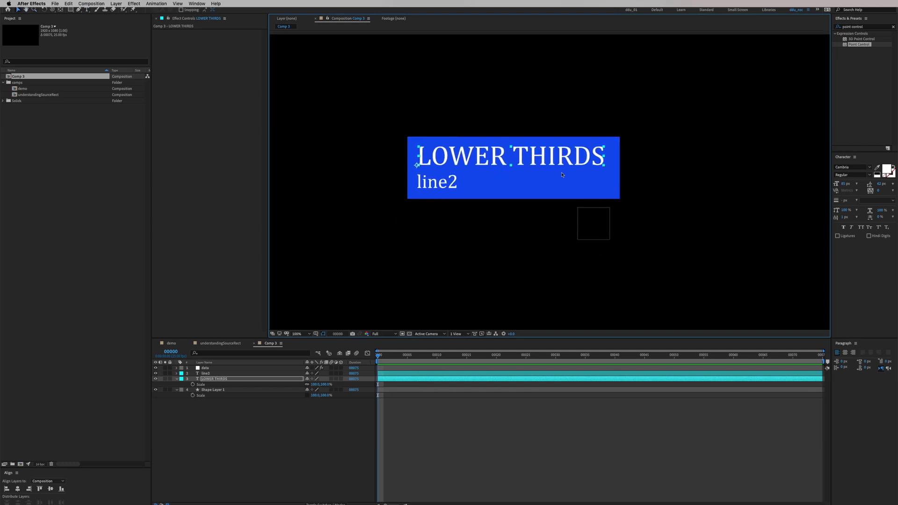
Replace the text of the lower line, line2, with EVEN LONGER
{"action": "double_click", "coordinate": [437, 182]}
{"action": "type", "text": "JFASJ"}
{"action": "key", "text": "BackSpace"}
{"action": "key", "text": "BackSpace"}
{"action": "key", "text": "BackSpace"}
{"action": "key", "text": "BackSpace"}
{"action": "key", "text": "BackSpace"}
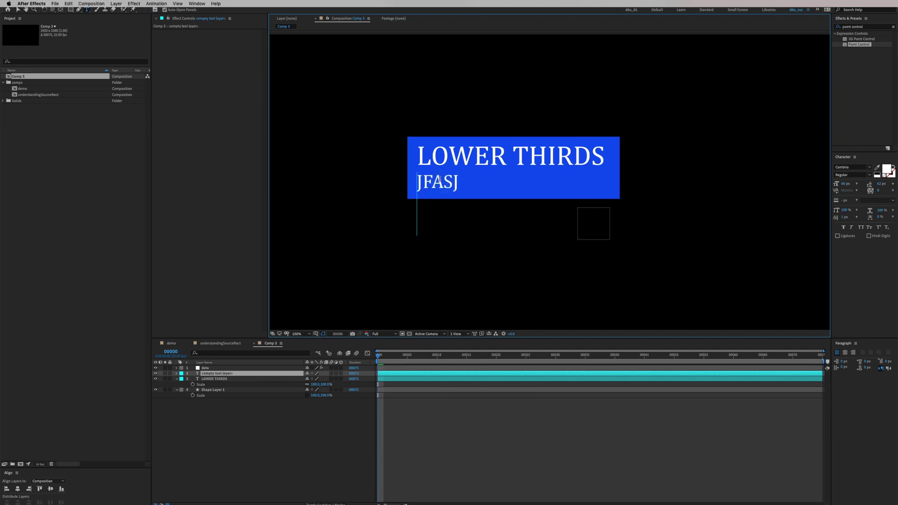
{"action": "type", "text": "EVEN LO"}
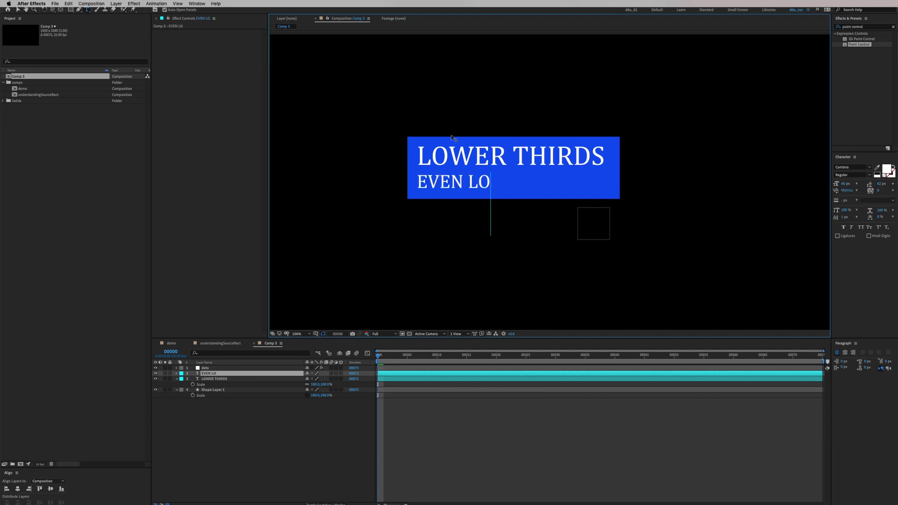
{"action": "type", "text": "NGER LI"}
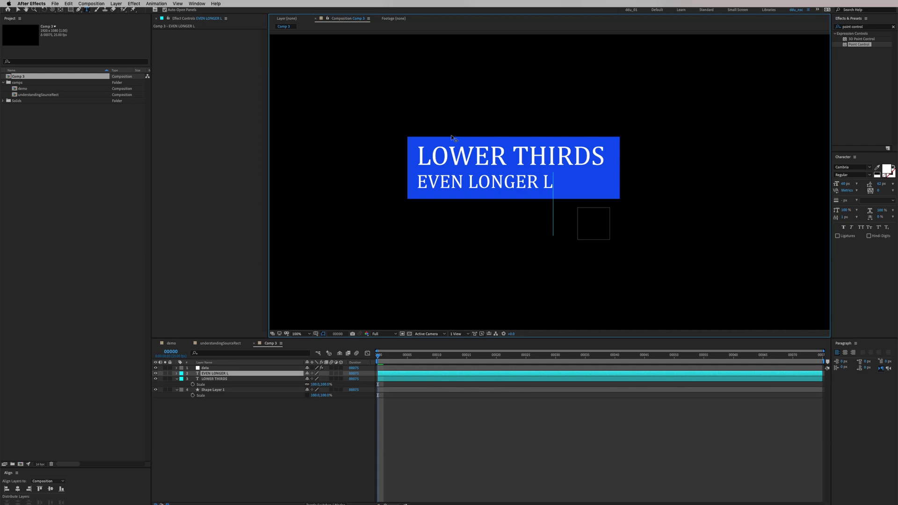
{"action": "key", "text": "BackSpace"}
{"action": "key", "text": "BackSpace"}
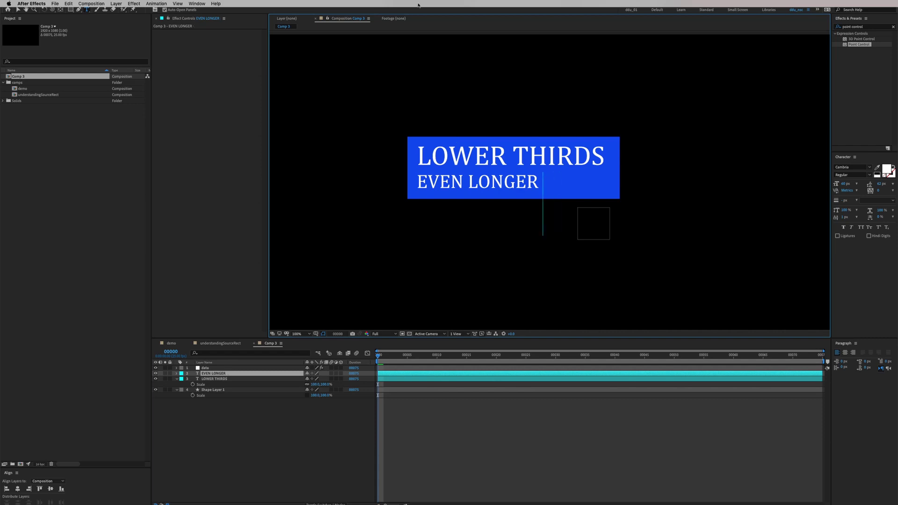
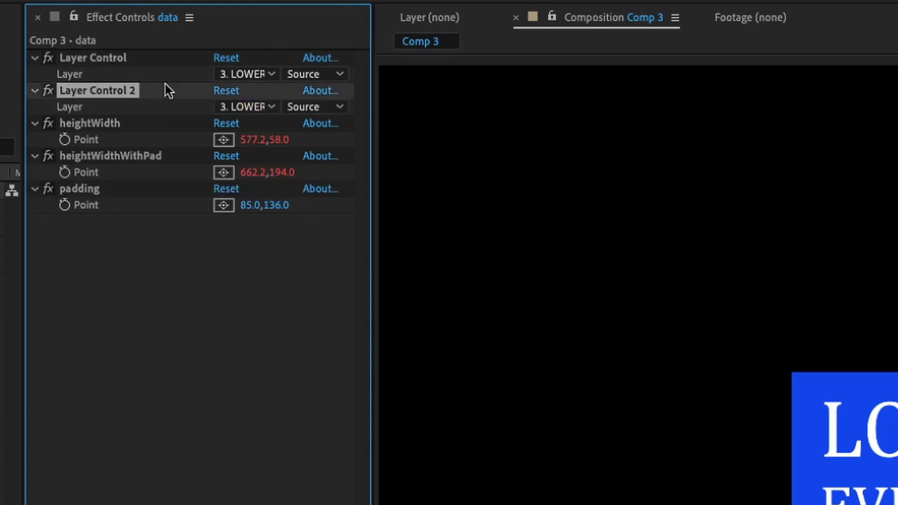
Set the data null's Layer Control 2 to the EVEN LONGER text layer
{"action": "left_click", "coordinate": [238, 108]}
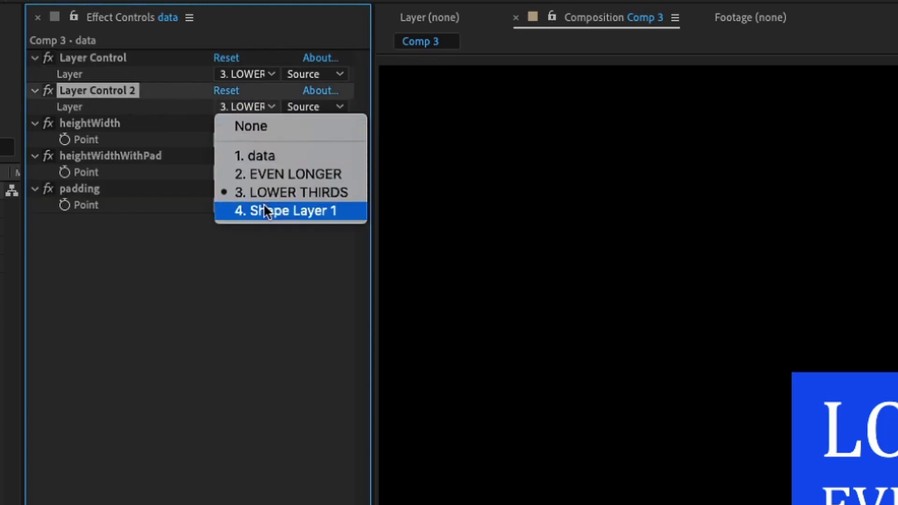
{"action": "left_click", "coordinate": [273, 172]}
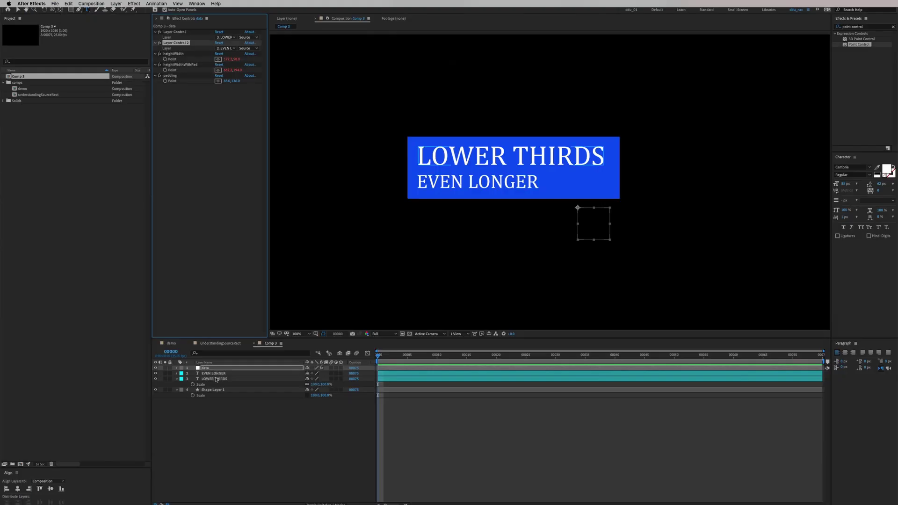
Rename the EVEN LONGER layer line2 and the LOWER THIRDS layer line1
{"action": "left_click", "coordinate": [219, 379]}
{"action": "left_click", "coordinate": [218, 374]}
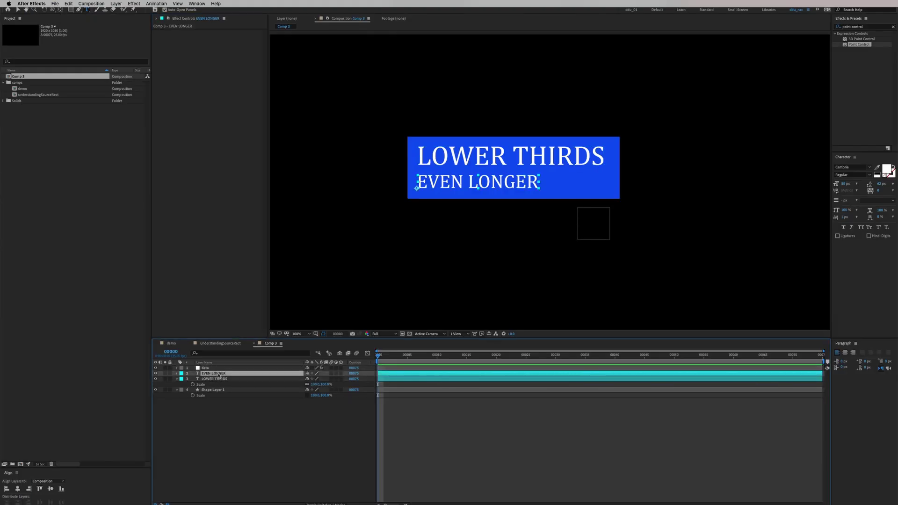
{"action": "key", "text": "Return"}
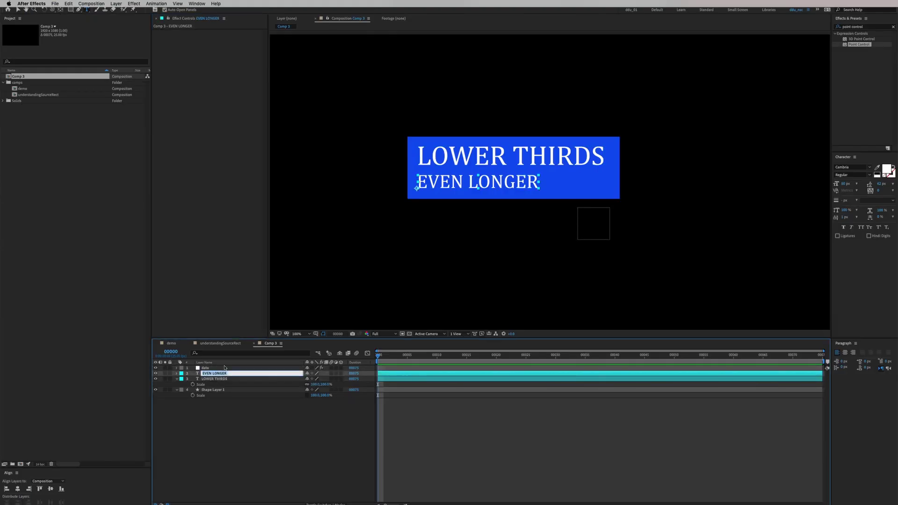
{"action": "type", "text": "L"}
{"action": "key", "text": "Return"}
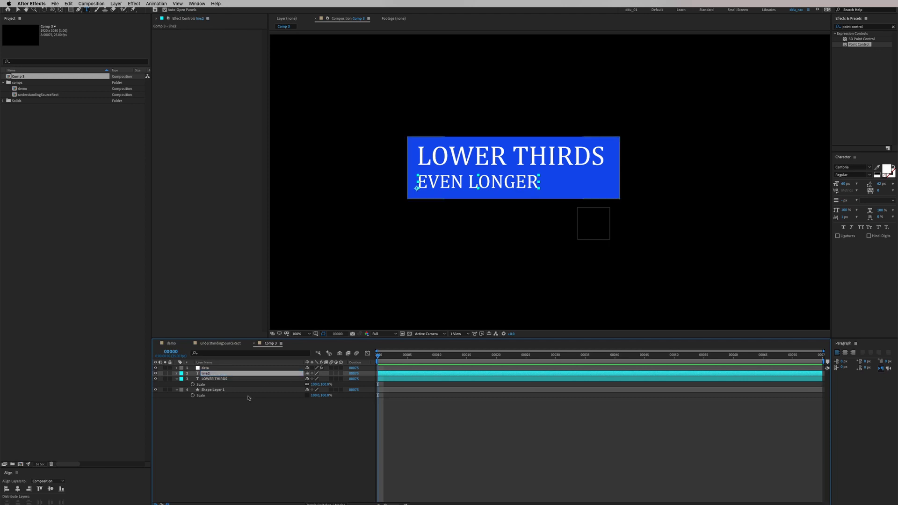
{"action": "left_click", "coordinate": [225, 380]}
{"action": "key", "text": "Return"}
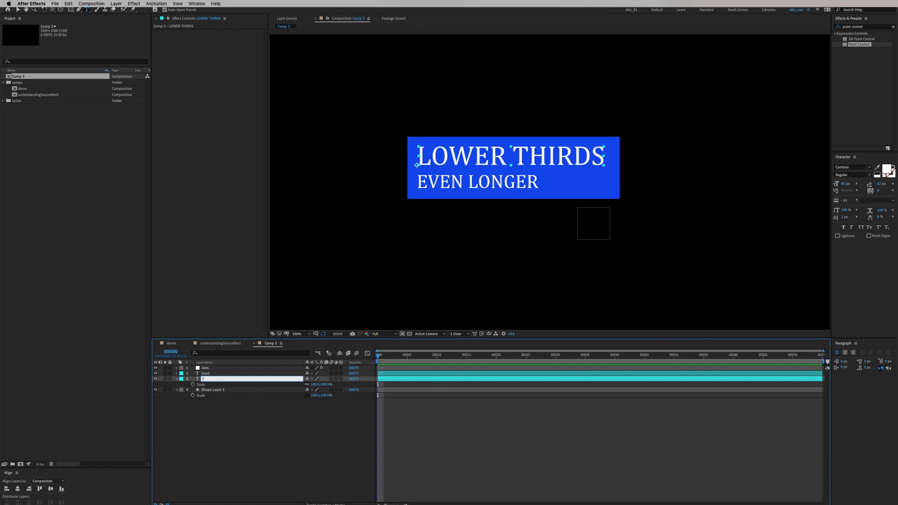
{"action": "type", "text": "line1"}
{"action": "key", "text": "Return"}
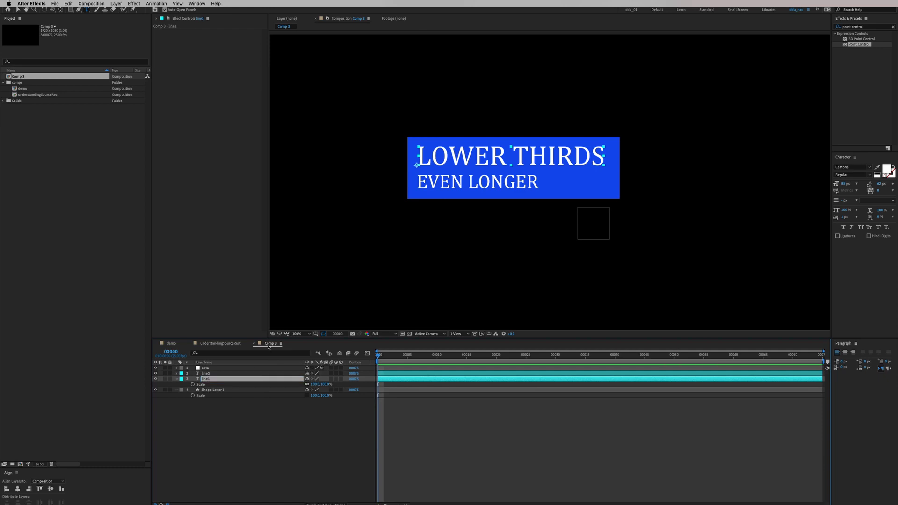
In the data null's heightWidth expression, define t2 as effect("Layer Control 2")("Layer") on the line below t
{"action": "left_click", "coordinate": [206, 368]}
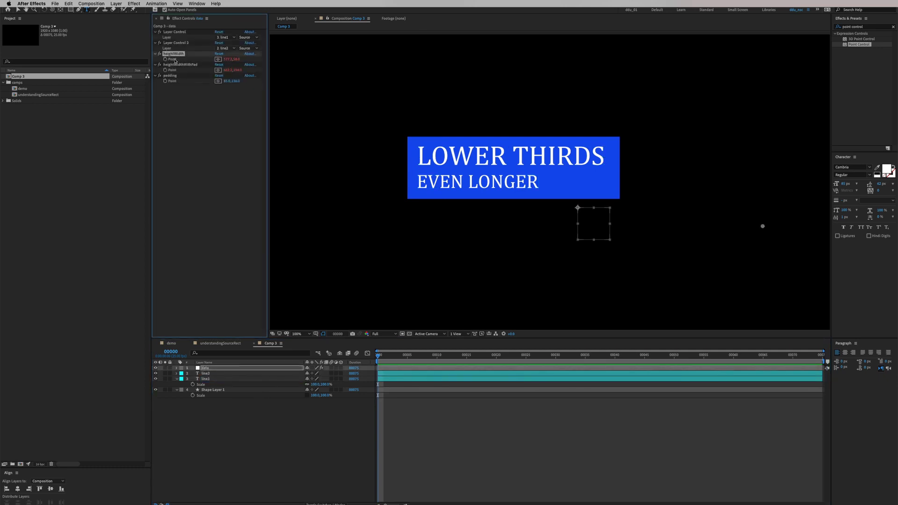
{"action": "key", "text": "e"}
{"action": "key", "text": "e"}
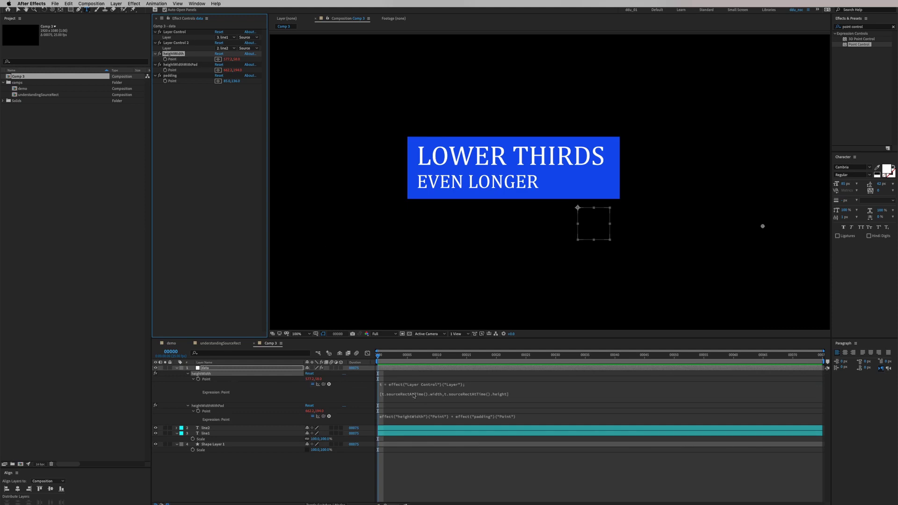
{"action": "left_click", "coordinate": [413, 394]}
{"action": "left_click", "coordinate": [457, 393]}
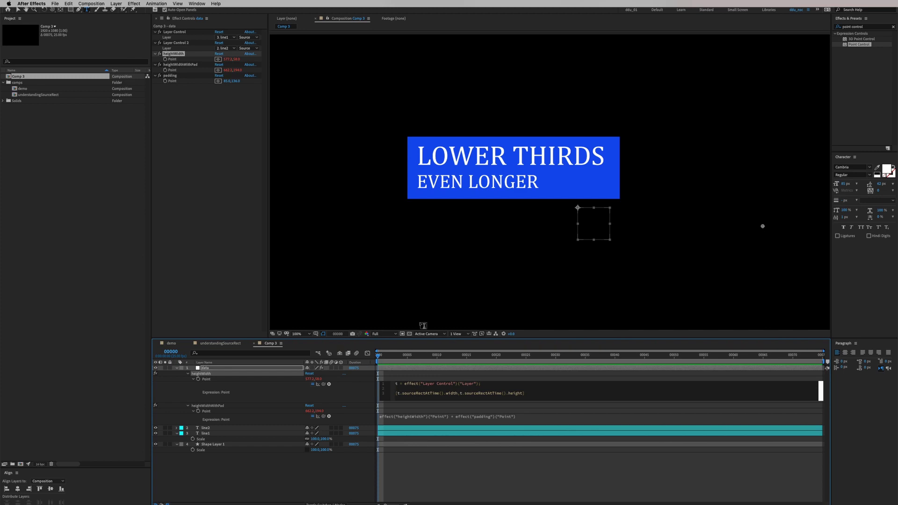
{"action": "type", "text": "if("}
{"action": "key", "text": "BackSpace"}
{"action": "key", "text": "BackSpace"}
{"action": "key", "text": "BackSpace"}
{"action": "type", "text": "t2 ="}
{"action": "left_click_drag", "start_coordinate": [324, 384], "coordinate": [180, 48]}
{"action": "type", "text": ";"}
{"action": "key", "text": "Return"}
{"action": "key", "text": "Return"}
Delete the started if statement and the old width and height array from the heightWidth expression
{"action": "type", "text": "if("}
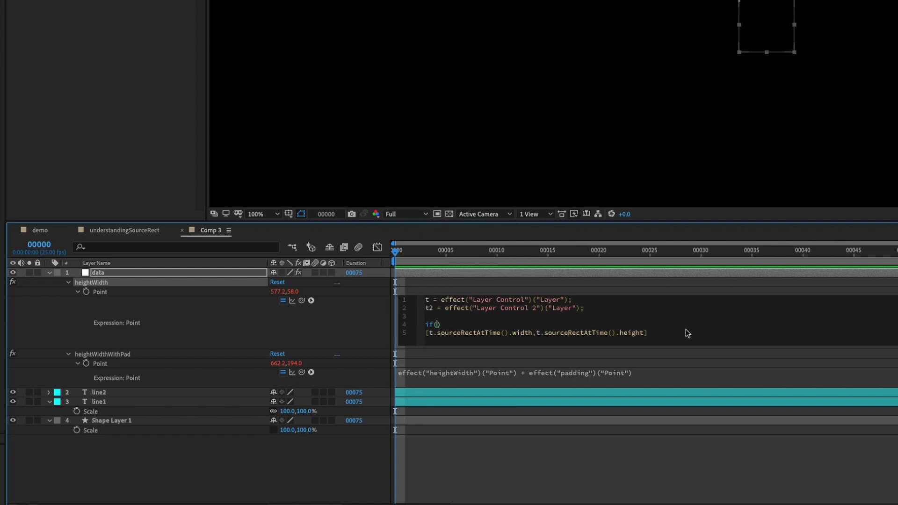
{"action": "left_click_drag", "start_coordinate": [687, 333], "coordinate": [424, 324]}
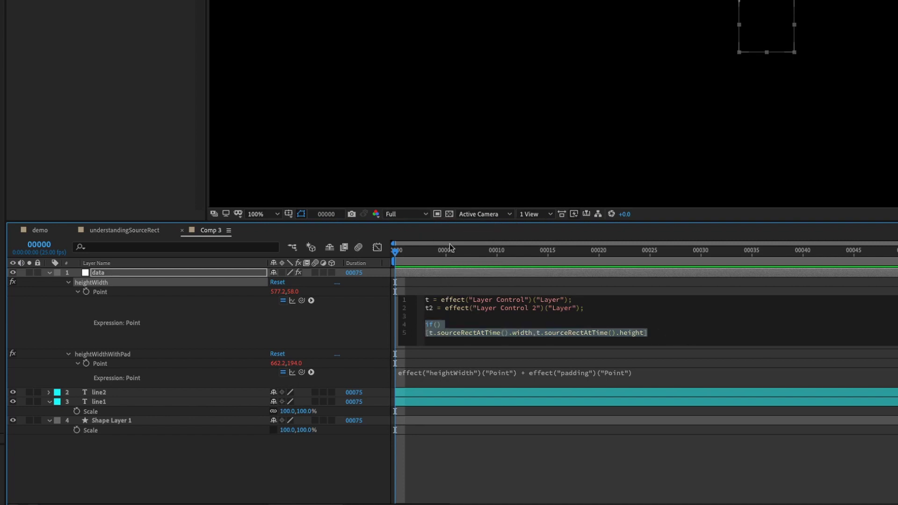
{"action": "key", "text": "BackSpace"}
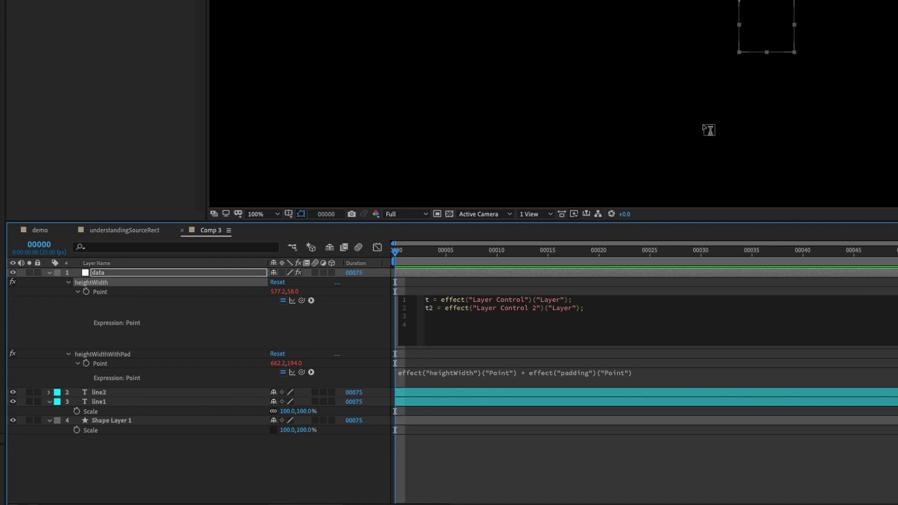
Append .sourceRectAtTime() to the t definition in the heightWidth expression
{"action": "left_click", "coordinate": [568, 300]}
{"action": "type", "text": ".sourceRectAtTime()"}
{"action": "key", "text": "Down"}
{"action": "key", "text": "Down"}
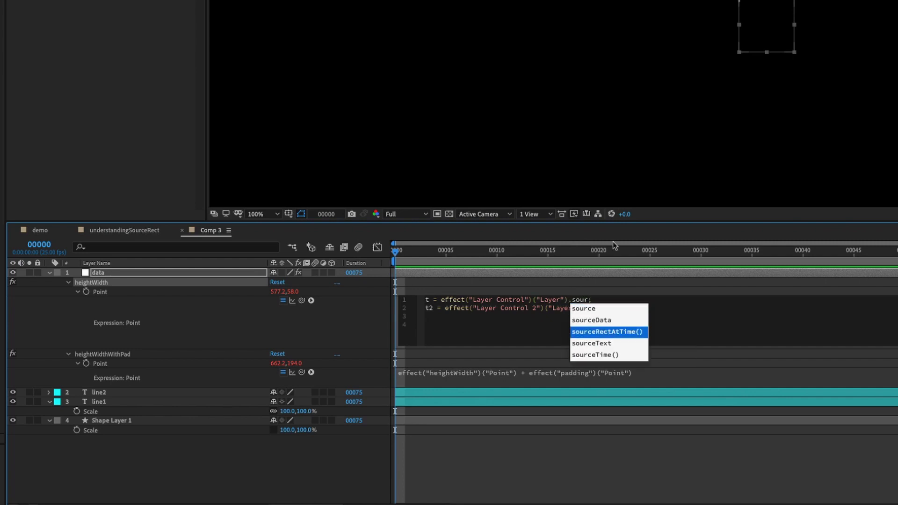
{"action": "key", "text": "Return"}
Append .sourceRectAtTime() to the t2 definition in the heightWidth expression
{"action": "key", "text": "Left"}
{"action": "type", "text": ".souce"}
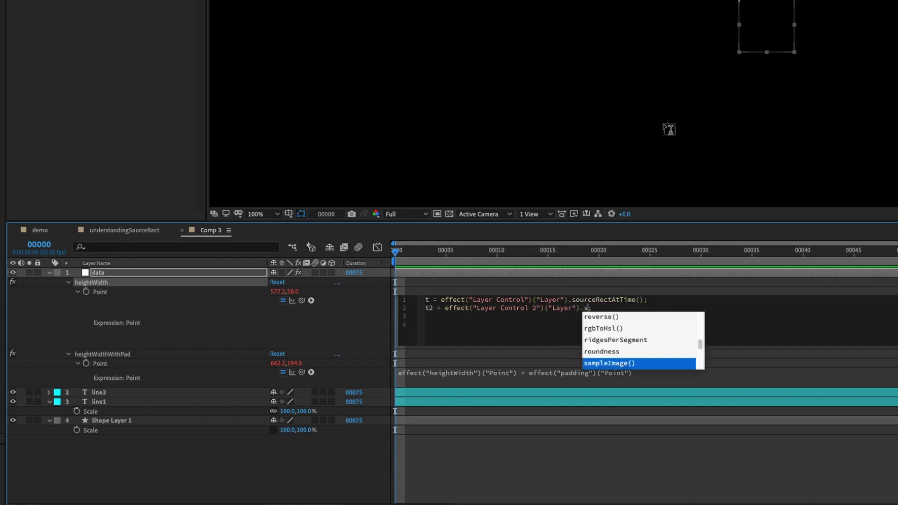
{"action": "key", "text": "BackSpace"}
{"action": "key", "text": "BackSpace"}
{"action": "type", "text": "r"}
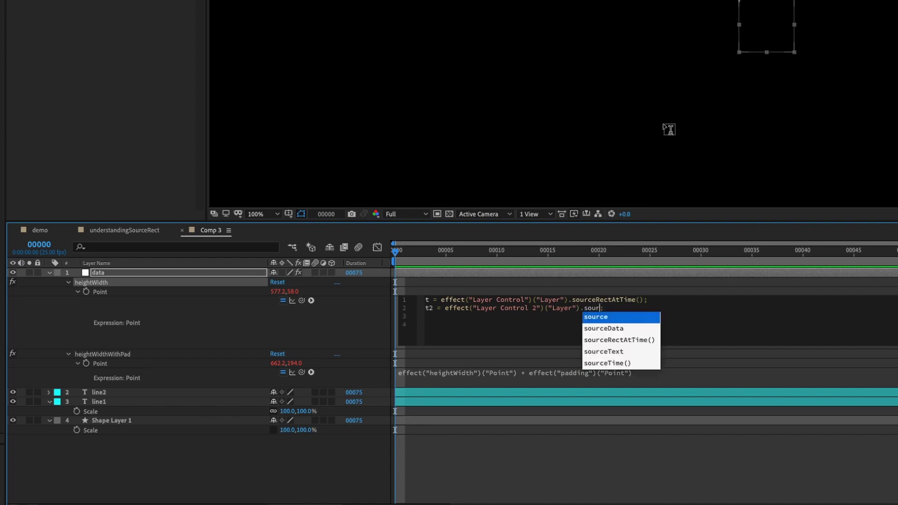
{"action": "key", "text": "Down"}
{"action": "key", "text": "Down"}
{"action": "key", "text": "Return"}
{"action": "key", "text": "Down"}
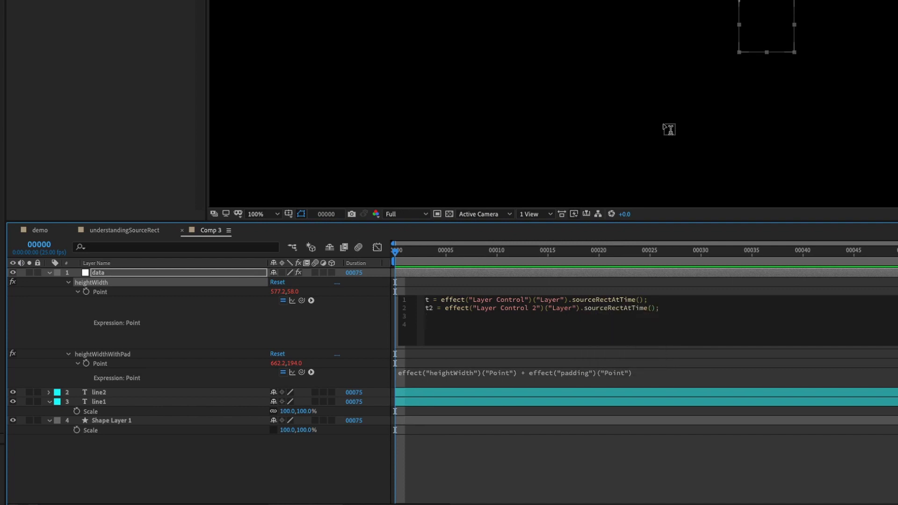
Start a conditional below the two definitions that tests t.width<t2.width?
{"action": "key", "text": "Up"}
{"action": "key", "text": "Down"}
{"action": "type", "text": "t"}
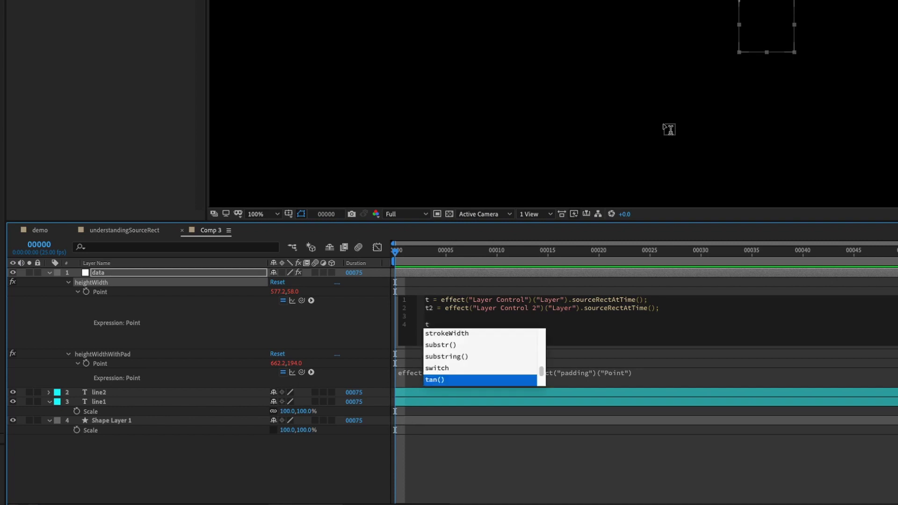
{"action": "type", "text": ".width"}
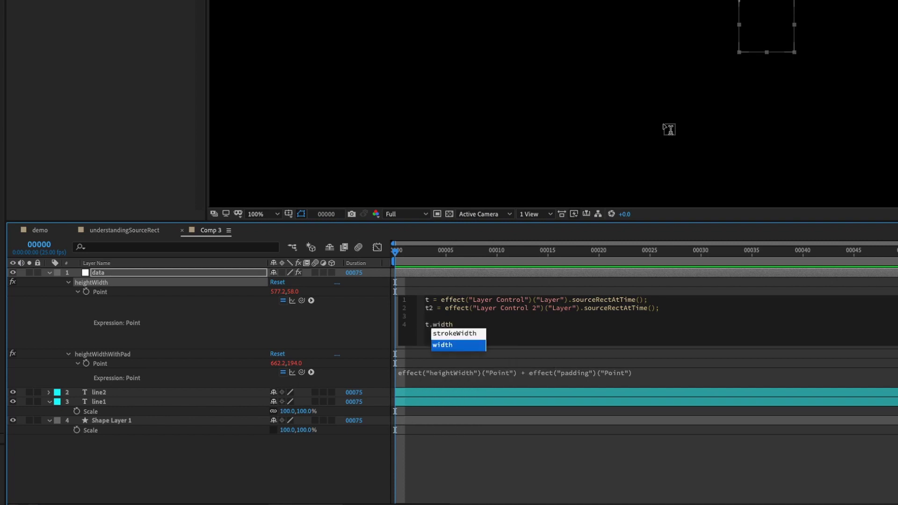
{"action": "type", "text": "<t"}
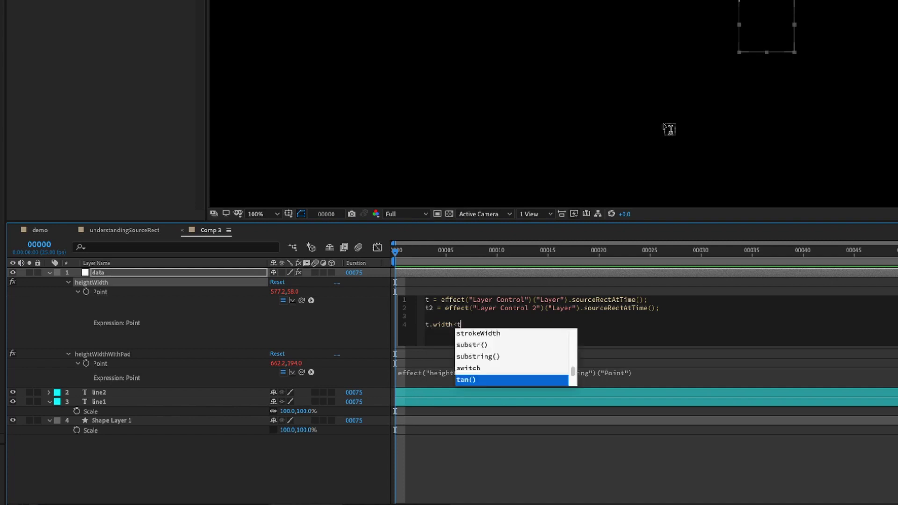
{"action": "type", "text": "2.wid"}
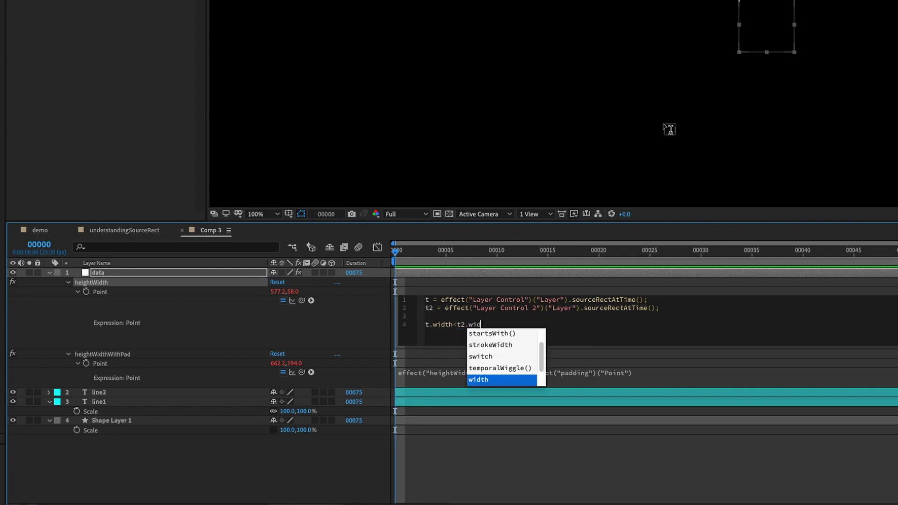
{"action": "type", "text": "th?"}
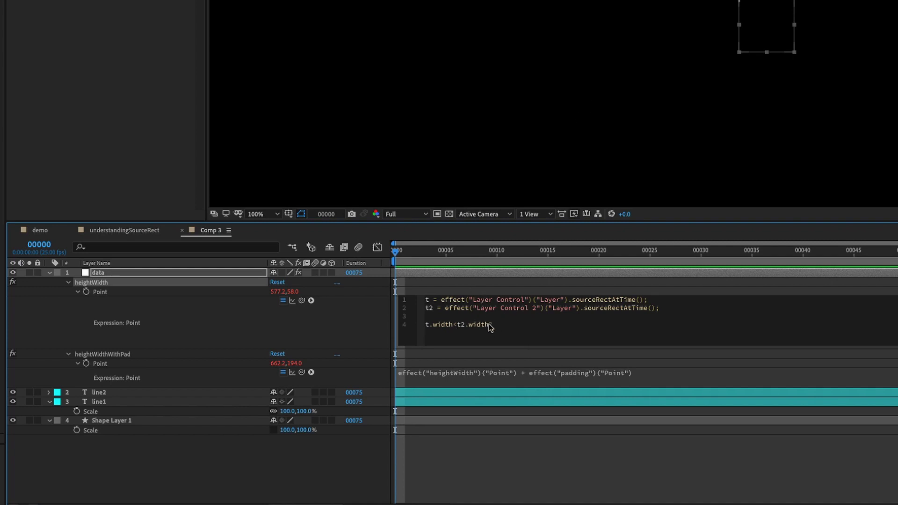
{"action": "left_click_drag", "start_coordinate": [493, 325], "coordinate": [423, 323]}
{"action": "left_click", "coordinate": [509, 323]}
{"action": "left_click", "coordinate": [517, 327]}
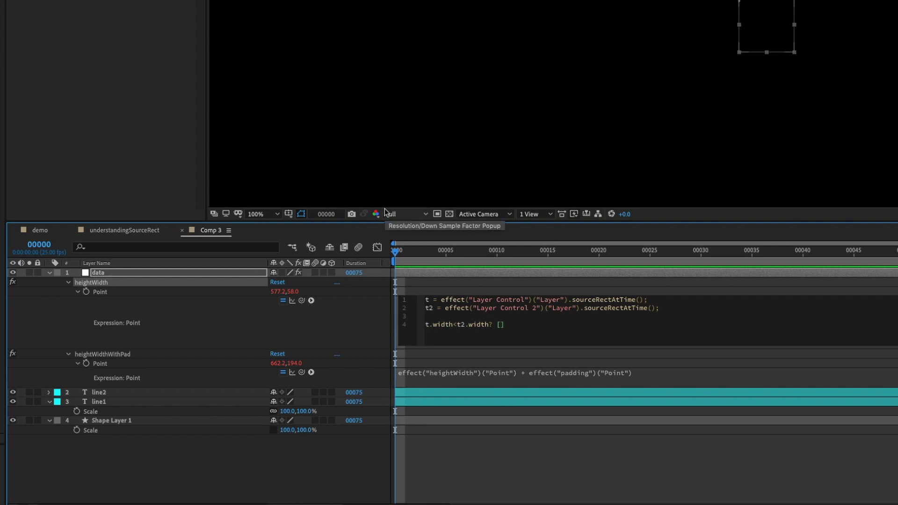
Enter [t2.width,t.height] as the result when the t.width<t2.width condition is true
{"action": "type", "text": "t2.width"}
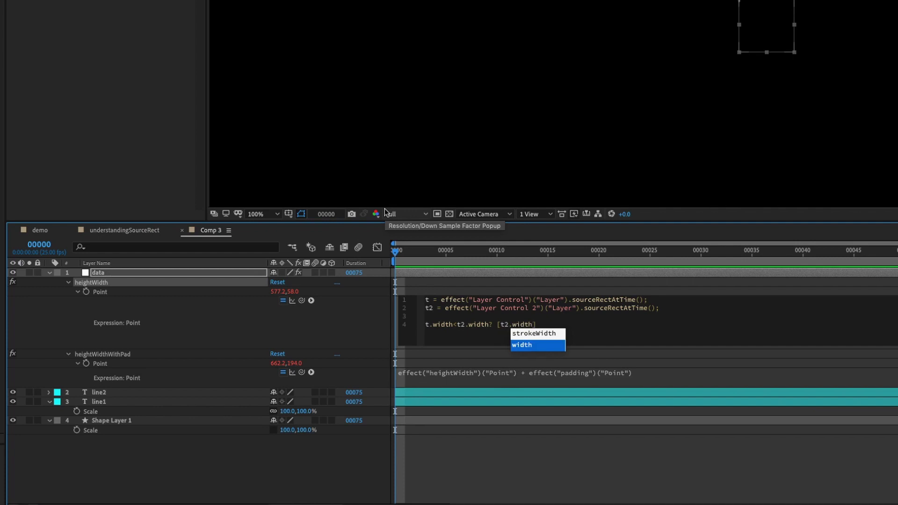
{"action": "type", "text": ",t"}
{"action": "type", "text": "1."}
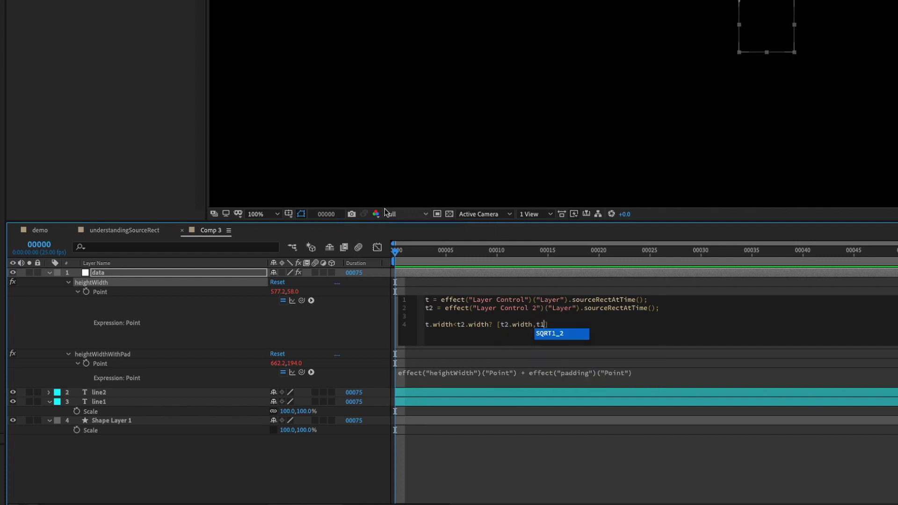
{"action": "key", "text": "BackSpace"}
{"action": "key", "text": "BackSpace"}
{"action": "type", "text": "."}
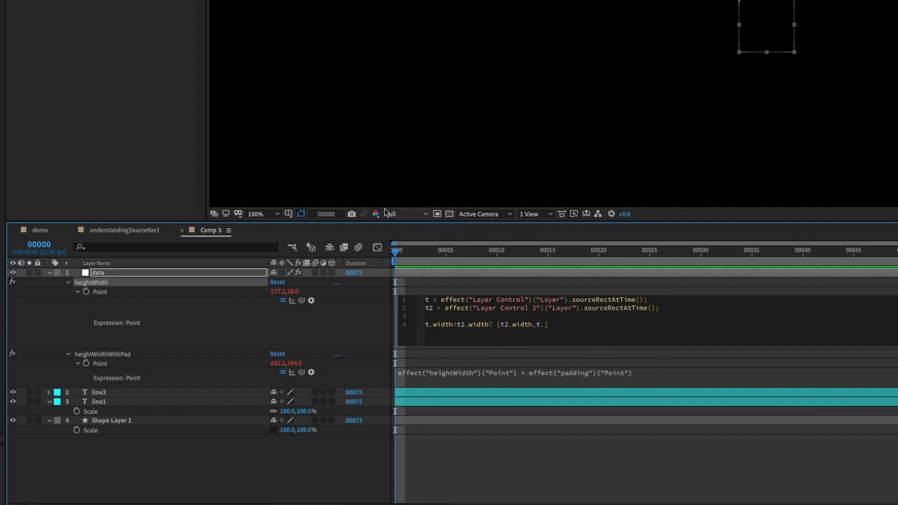
{"action": "type", "text": "height"}
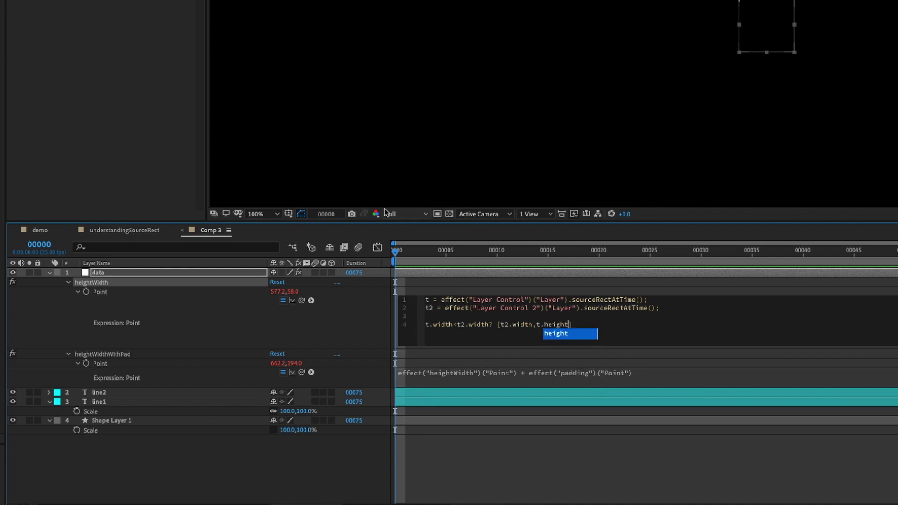
{"action": "key", "text": "Right"}
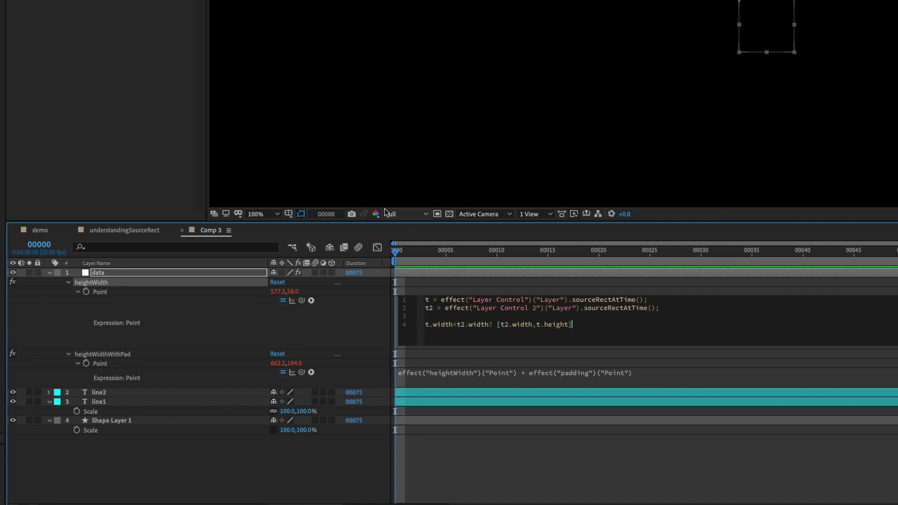
Complete the heightWidth conditional with :[t.width,t.height] as the false result and apply the expression
{"action": "type", "text": ":[t"}
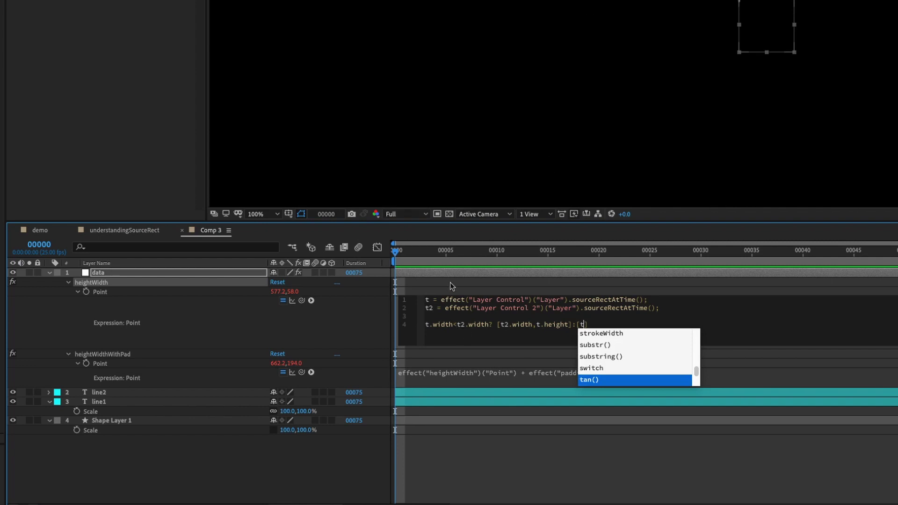
{"action": "type", "text": ".width"}
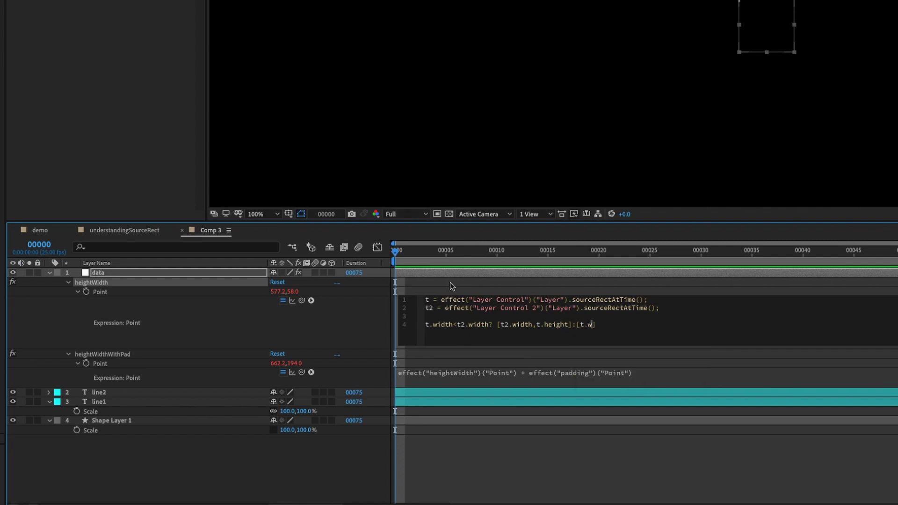
{"action": "type", "text": ",t.he"}
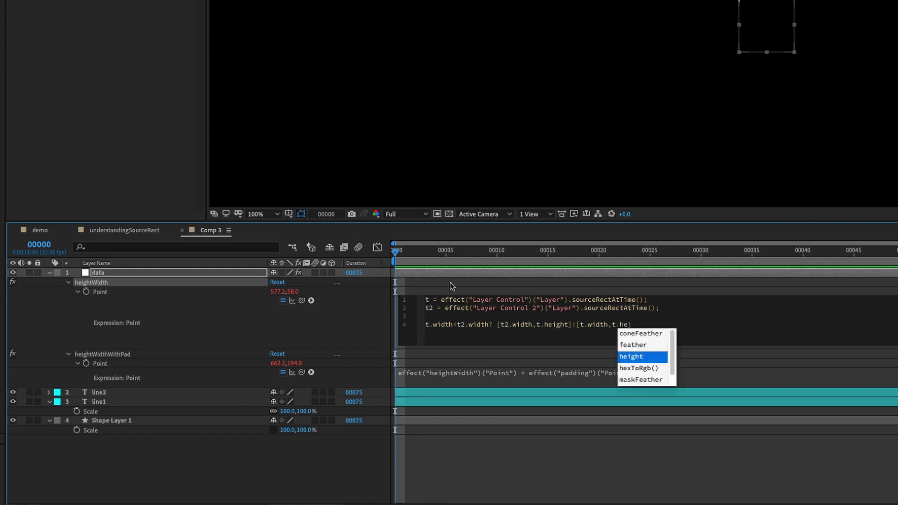
{"action": "type", "text": "ight"}
{"action": "left_click", "coordinate": [549, 482]}
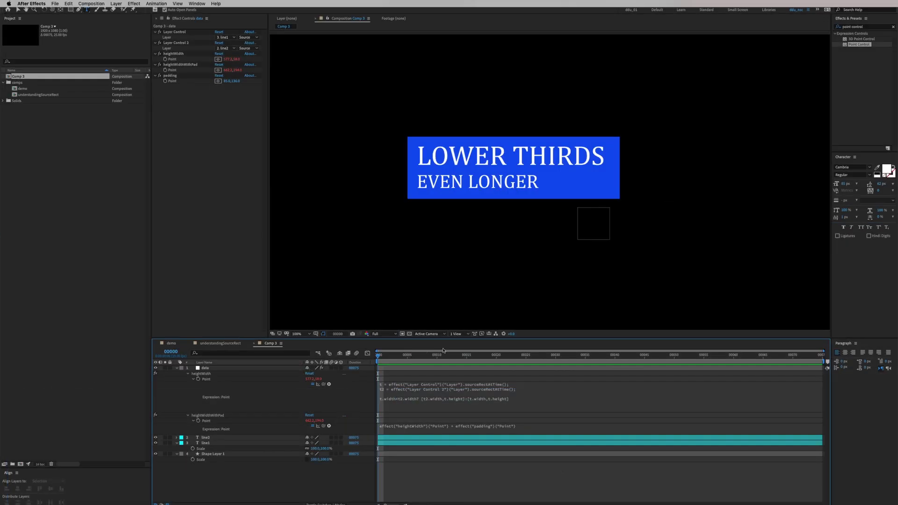
At frame 10, collapse the data layer and replace the line2 text with "okay fklskflsdkfksdlfksdkflksdkfldskfsdfksd"
{"action": "left_click_drag", "start_coordinate": [473, 356], "coordinate": [437, 356]}
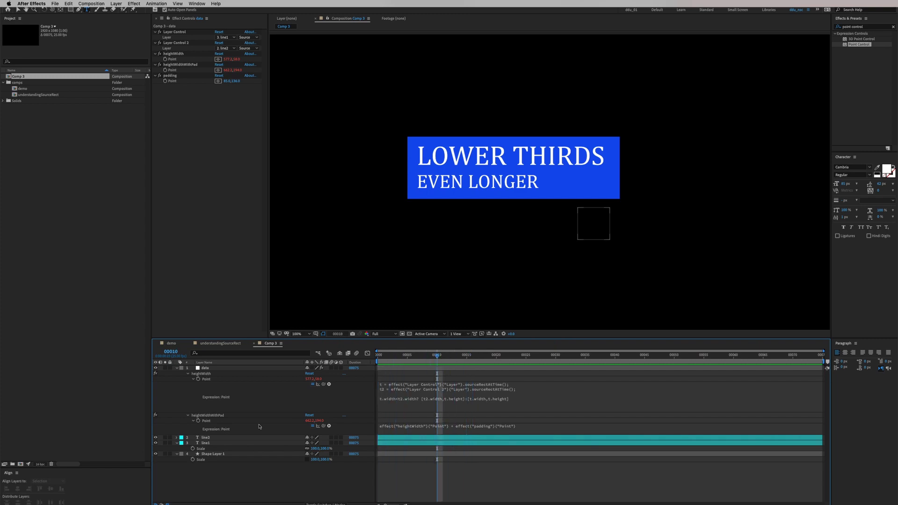
{"action": "left_click", "coordinate": [176, 368]}
{"action": "left_click", "coordinate": [205, 373]}
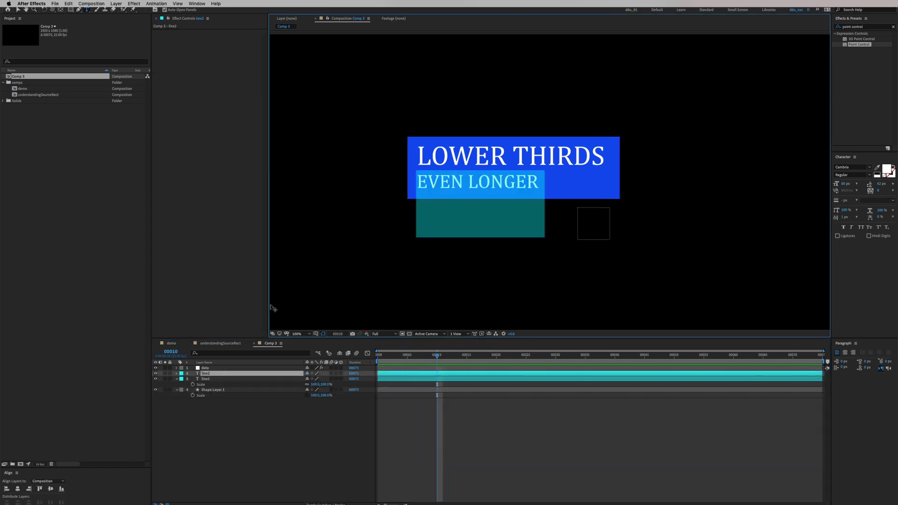
{"action": "type", "text": "okay"}
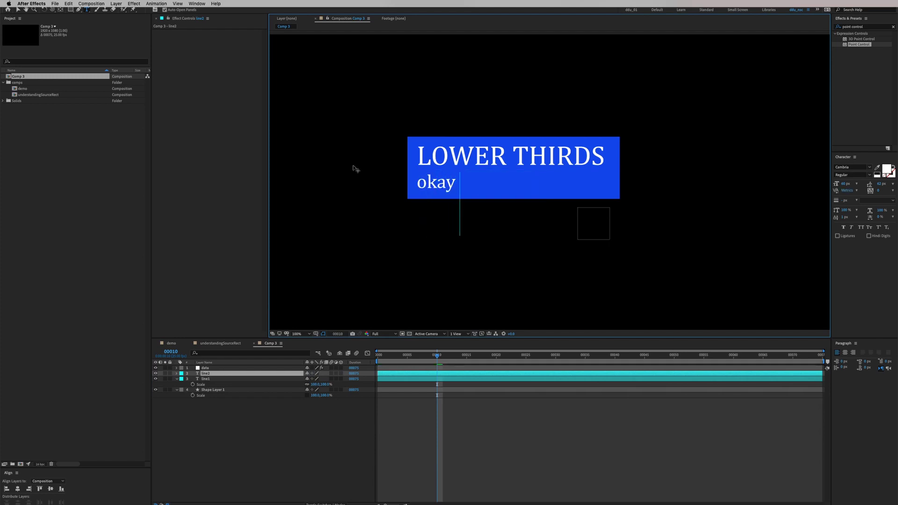
{"action": "type", "text": " fklskflsdkfksdlfksdkflksdkfldskfsdfksd"}
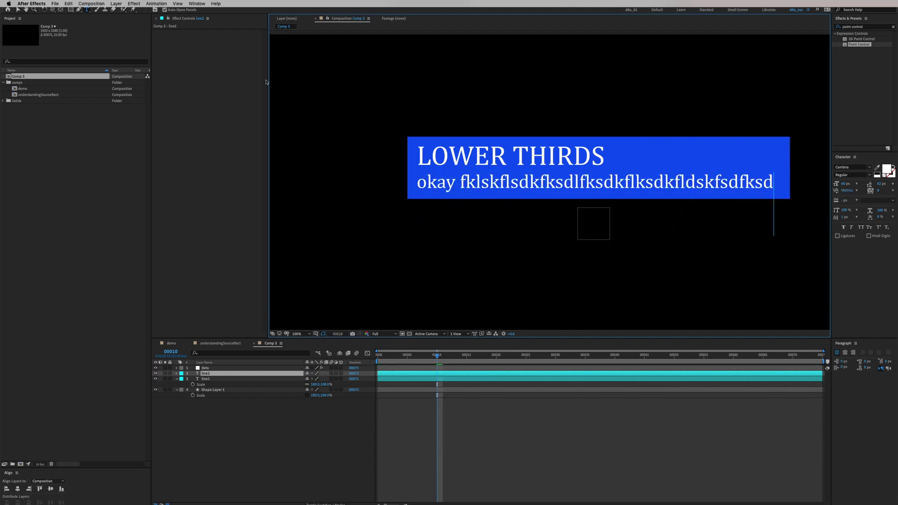
{"action": "left_click", "coordinate": [18, 12]}
Replace the line1 text with the longer test string "kdflksdlfksdlkflkdsflksdkflksdkfsdlk"
{"action": "left_click_drag", "start_coordinate": [554, 158], "coordinate": [454, 167]}
{"action": "double_click", "coordinate": [454, 167]}
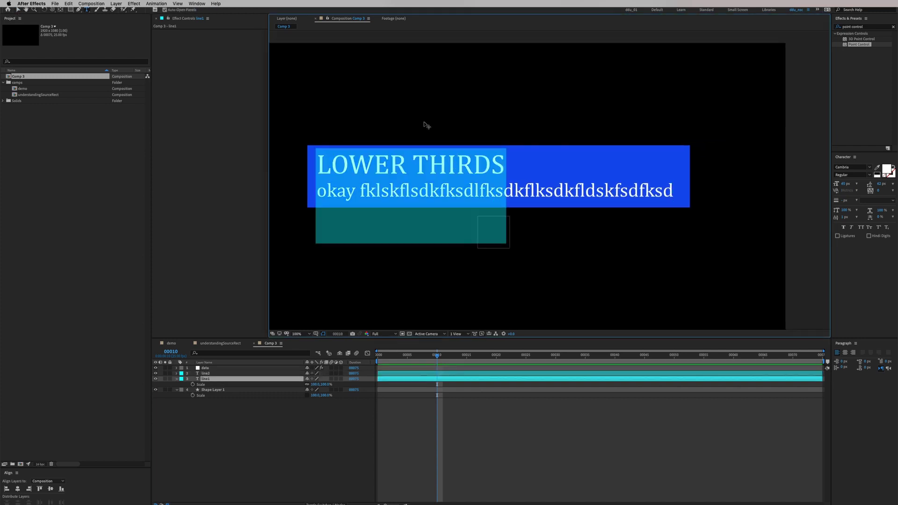
{"action": "type", "text": "kdflksdlfksdlkflkdsflksdkflksdkfsdlk"}
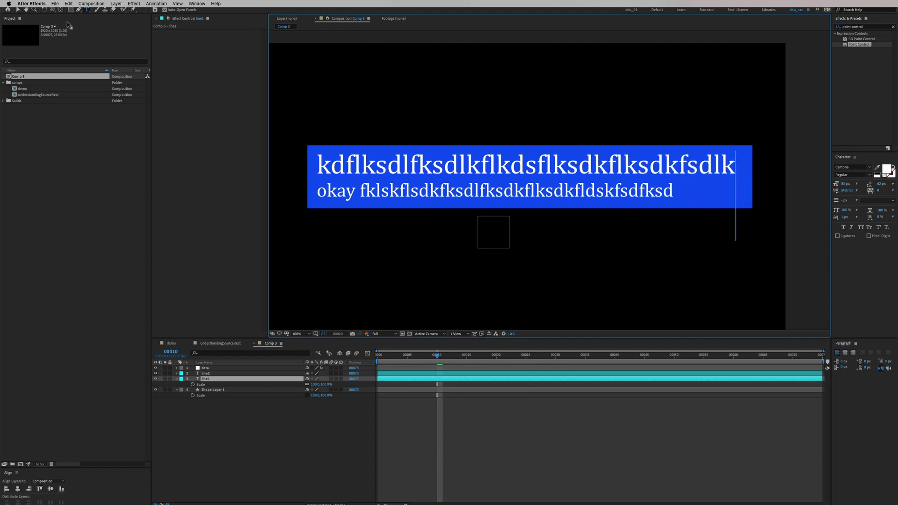
{"action": "left_click", "coordinate": [18, 9]}
Reveal the data layer's expressions and review the heightWidth conditional's test, true result and false result
{"action": "left_click", "coordinate": [223, 373]}
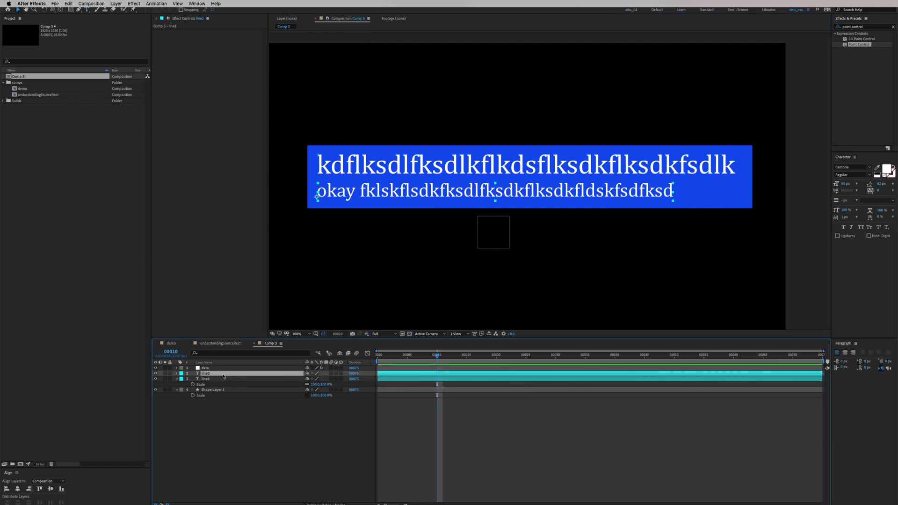
{"action": "left_click", "coordinate": [223, 369]}
{"action": "key", "text": "e"}
{"action": "key", "text": "e"}
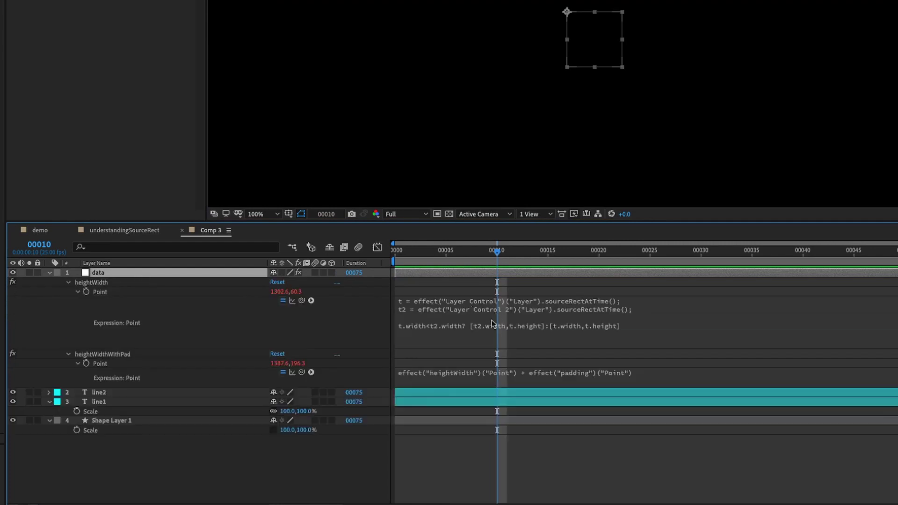
{"action": "left_click", "coordinate": [493, 322]}
{"action": "left_click", "coordinate": [480, 327]}
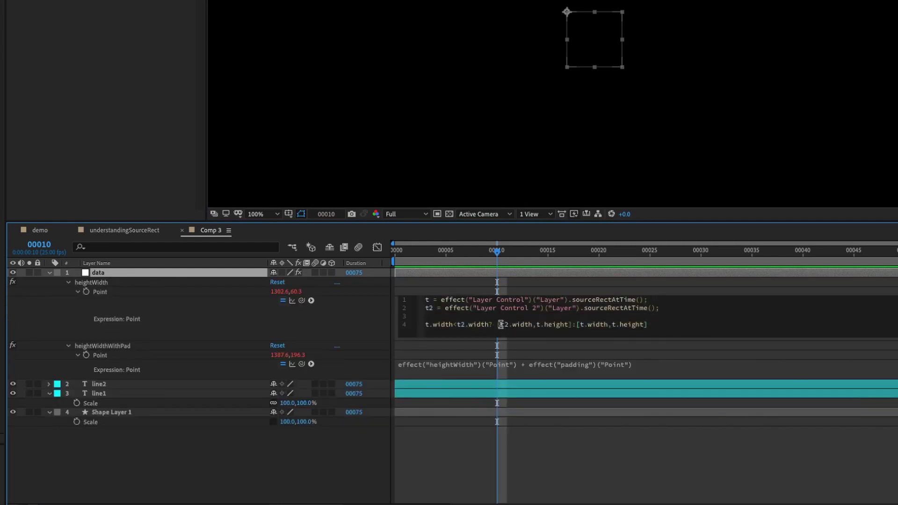
{"action": "left_click_drag", "start_coordinate": [429, 325], "coordinate": [455, 324]}
{"action": "left_click", "coordinate": [465, 325]}
{"action": "left_click_drag", "start_coordinate": [464, 324], "coordinate": [569, 324]}
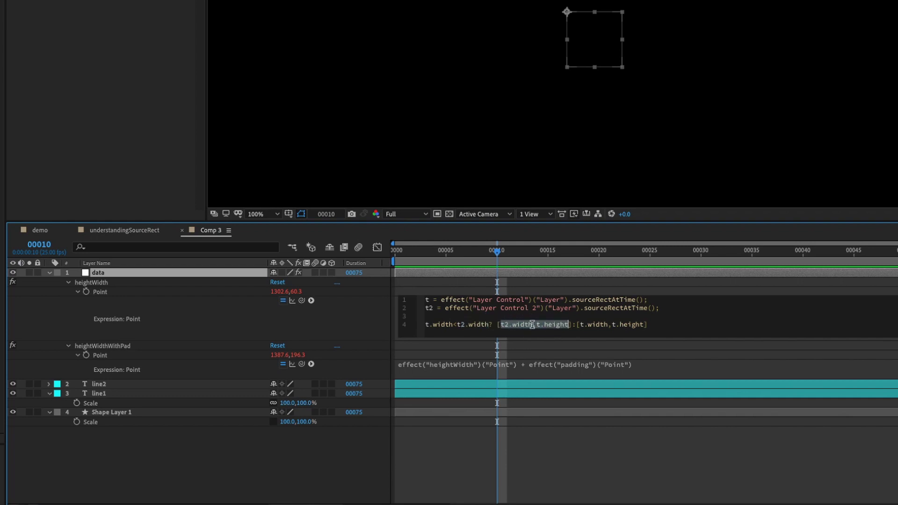
{"action": "left_click_drag", "start_coordinate": [580, 325], "coordinate": [662, 325]}
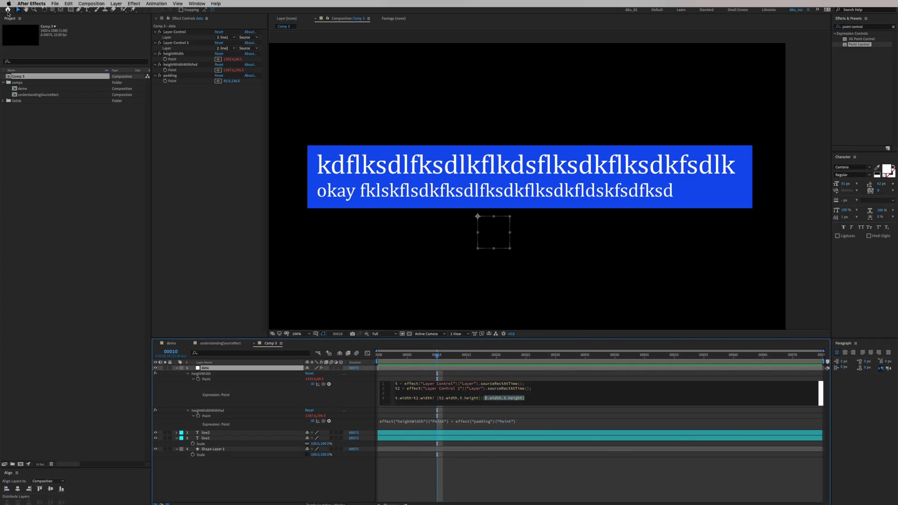
{"action": "left_click", "coordinate": [18, 11]}
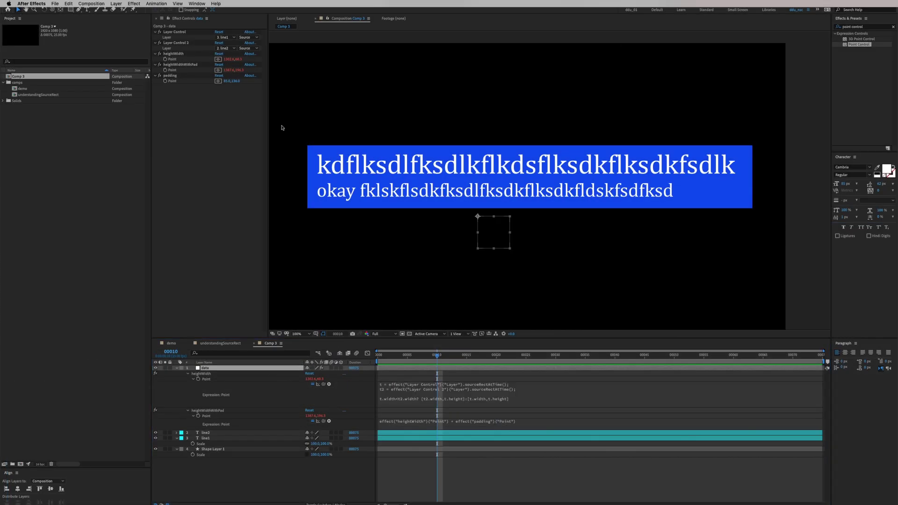
{"action": "left_click_drag", "start_coordinate": [372, 171], "coordinate": [503, 175]}
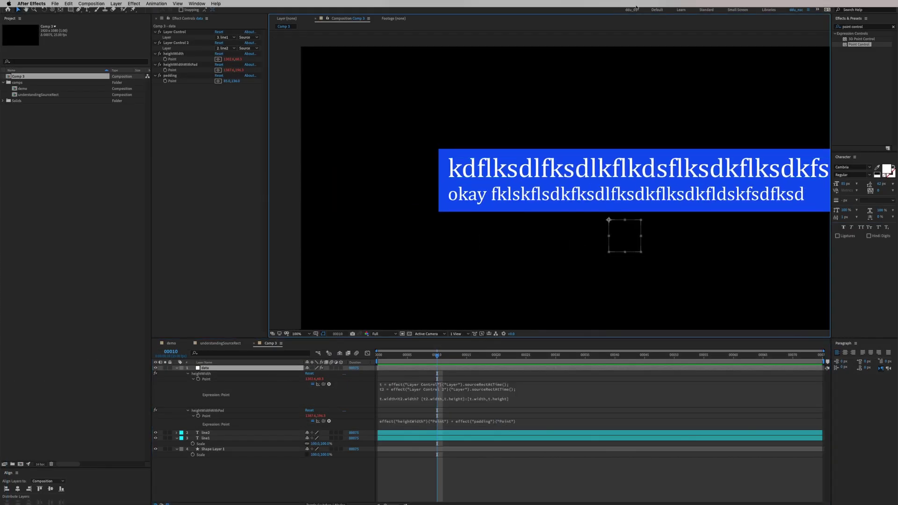
{"action": "key", "text": "comma"}
{"action": "left_click_drag", "start_coordinate": [555, 166], "coordinate": [472, 180]}
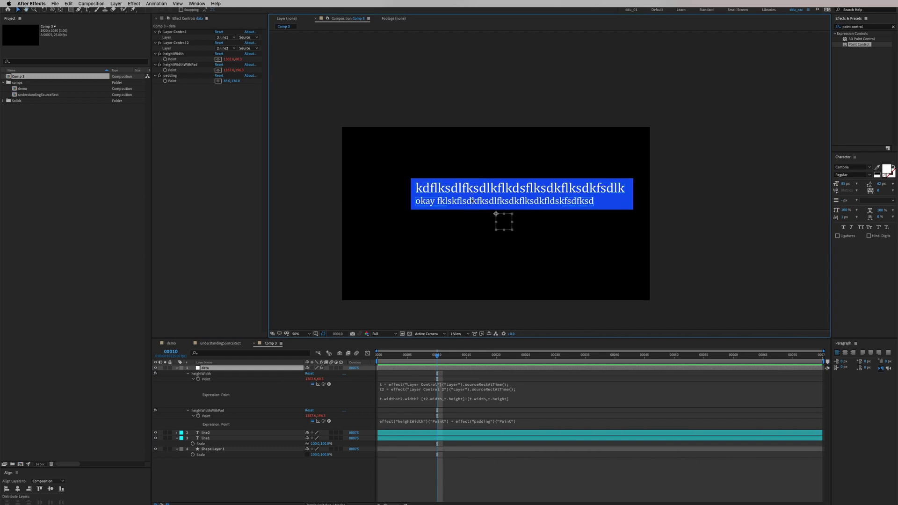
{"action": "left_click", "coordinate": [445, 233]}
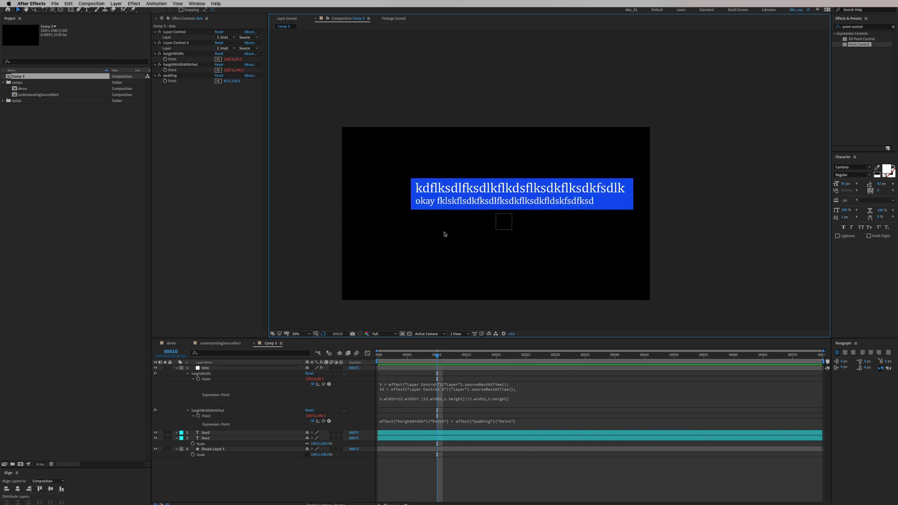
{"action": "mouse_move", "coordinate": [453, 223]}
{"action": "left_mouse_down"}
{"action": "mouse_move", "coordinate": [474, 198]}
{"action": "mouse_move", "coordinate": [461, 217]}
{"action": "left_mouse_up"}
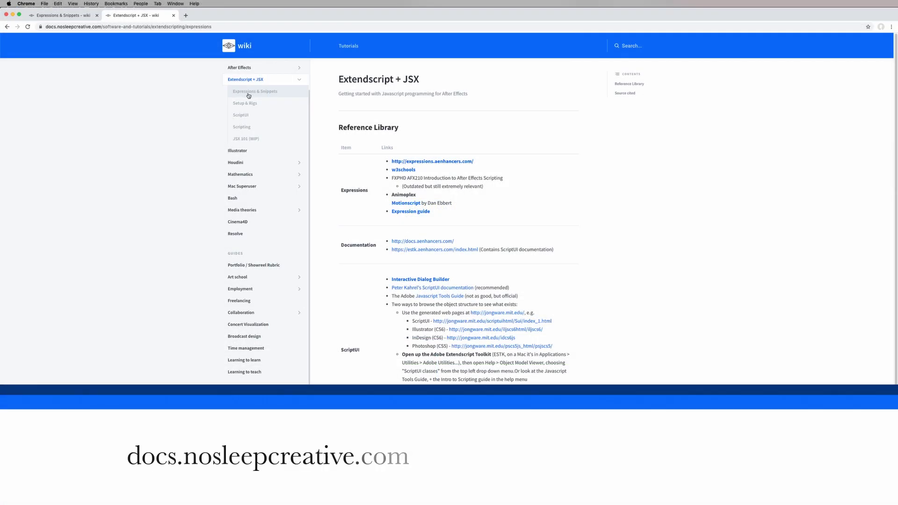